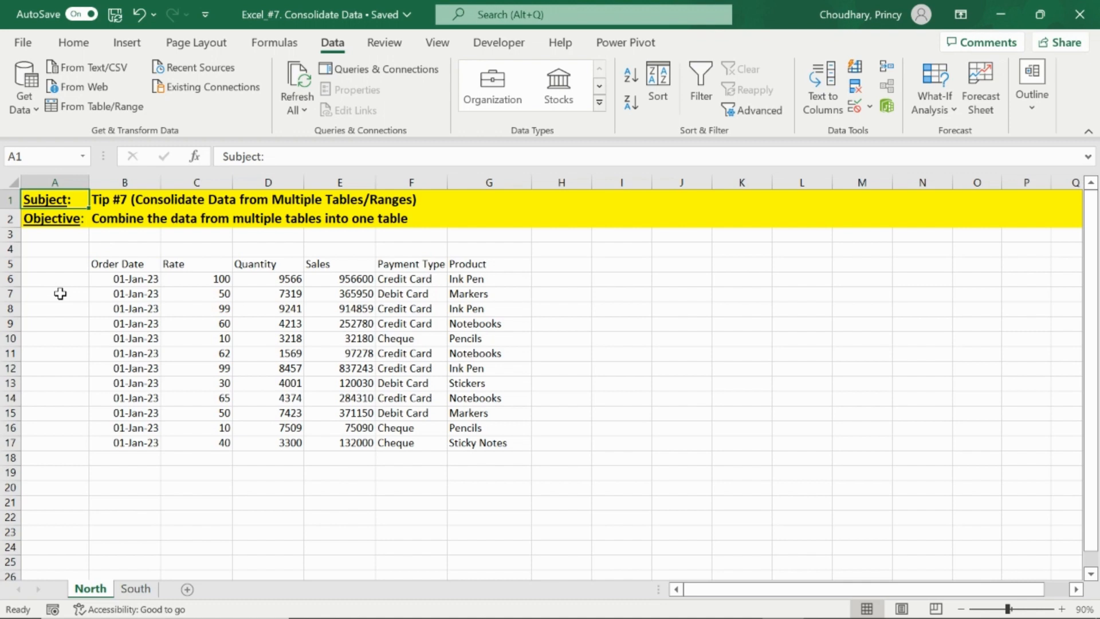
- Examine the North sheet's table, its data range and the order of its column headers
key(Down)
key(Down)
key(Down)
key(Down)
key(Right)
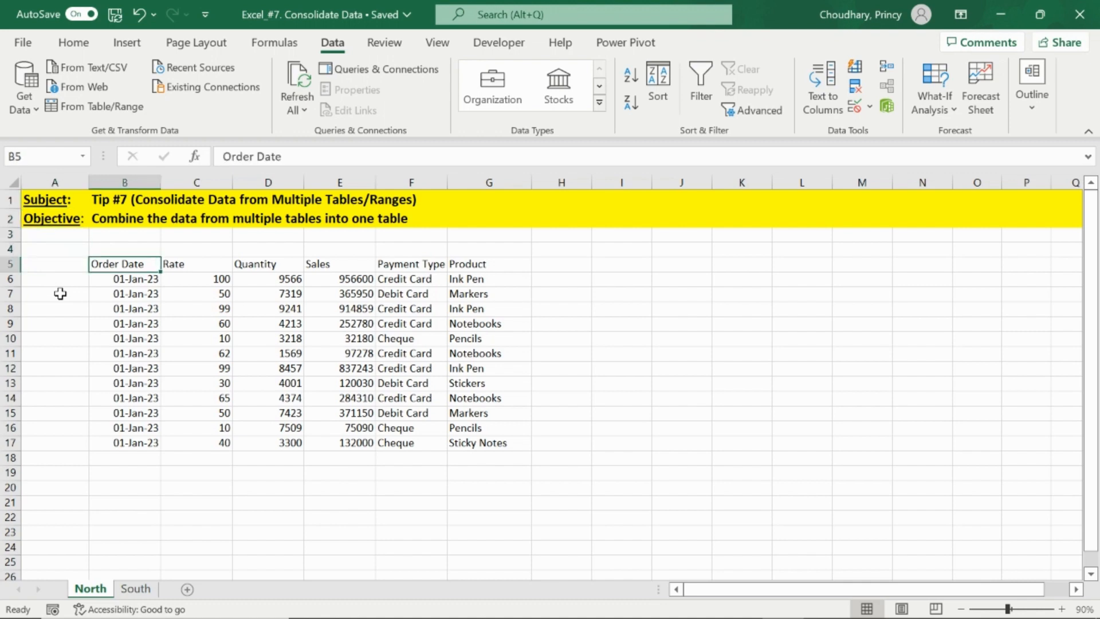
key(ctrl+a)
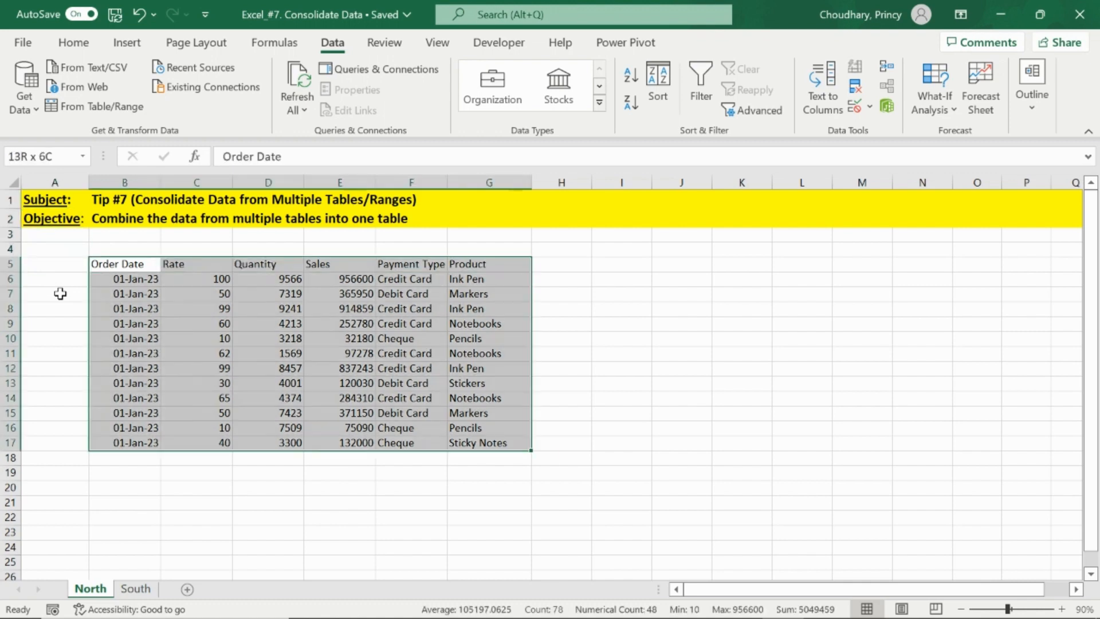
key(ctrl+Page_Down)
key(Left)
key(Left)
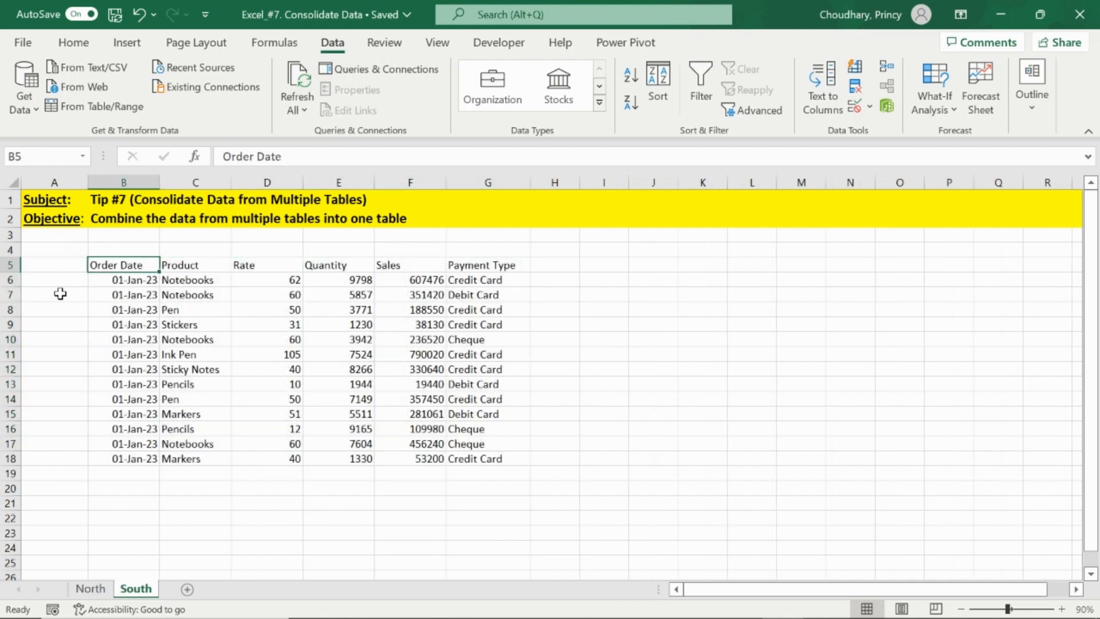
key(ctrl+a)
key(Down)
key(Up)
key(ctrl+Page_Up)
key(Right)
key(Left)
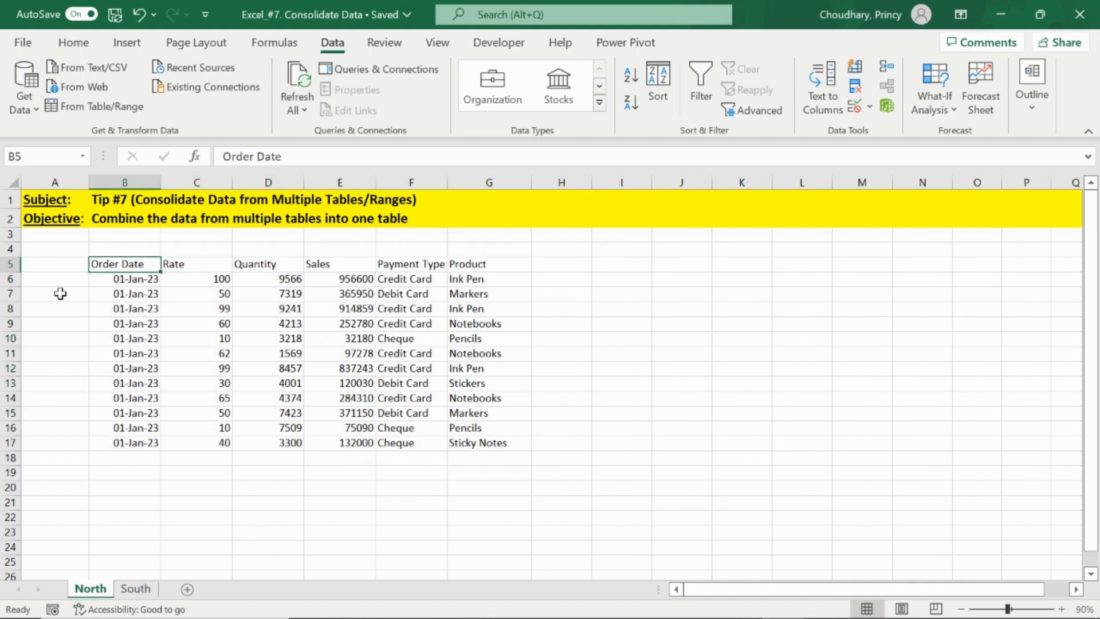
key(Right)
key(Right)
key(Left)
key(Left)
key(Right)
key(Right)
key(Right)
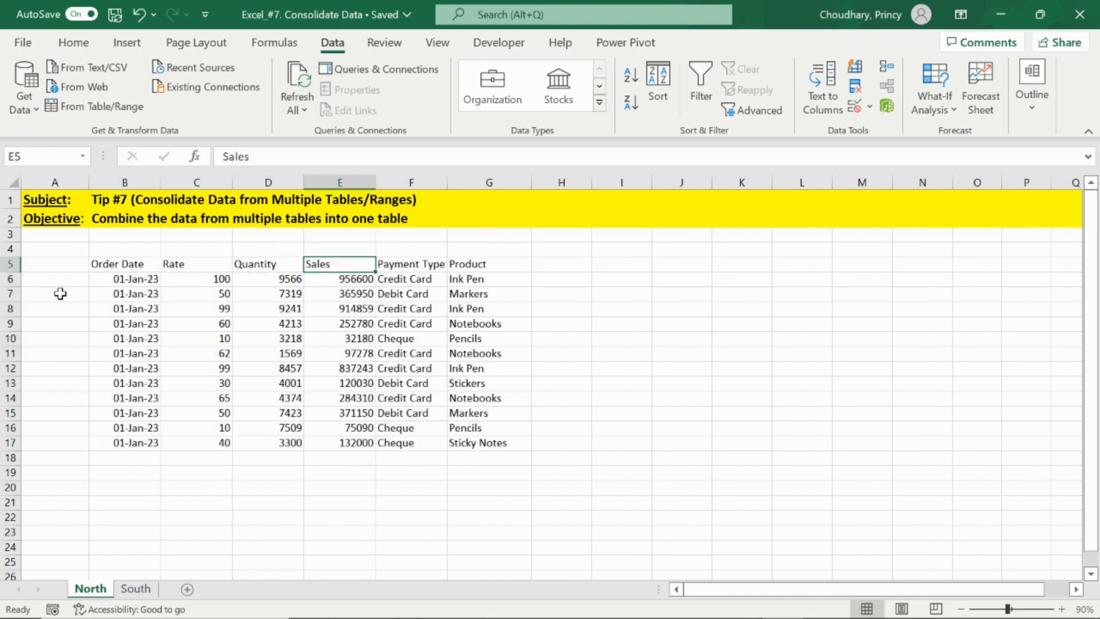
key(Left)
key(Left)
key(Left)
key(Right)
key(Right)
key(Right)
key(Right)
key(Right)
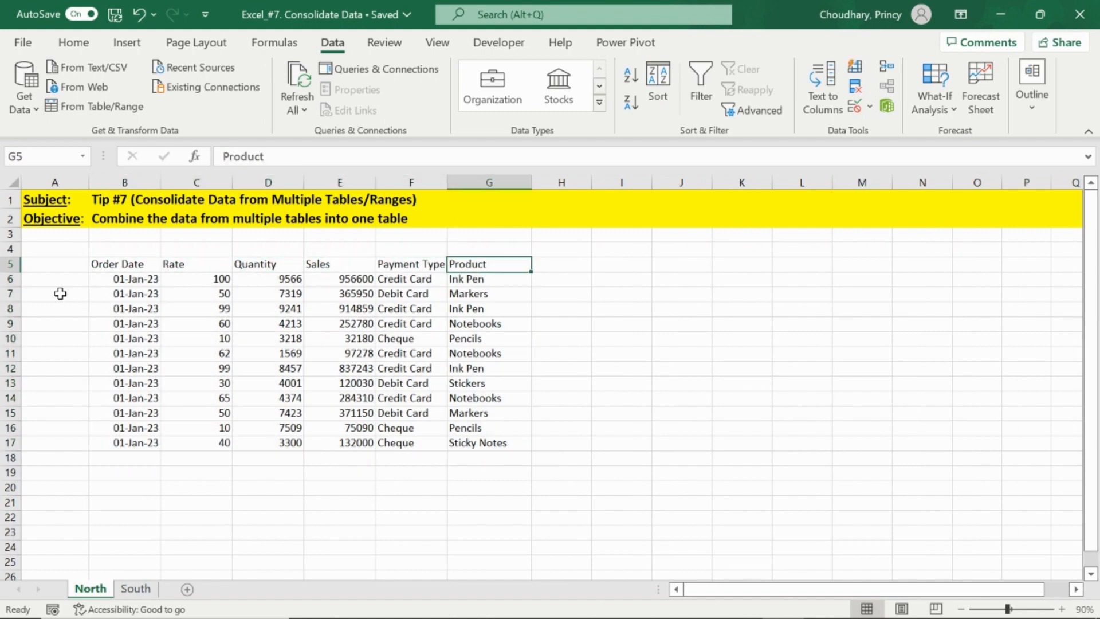
key(ctrl+Left)
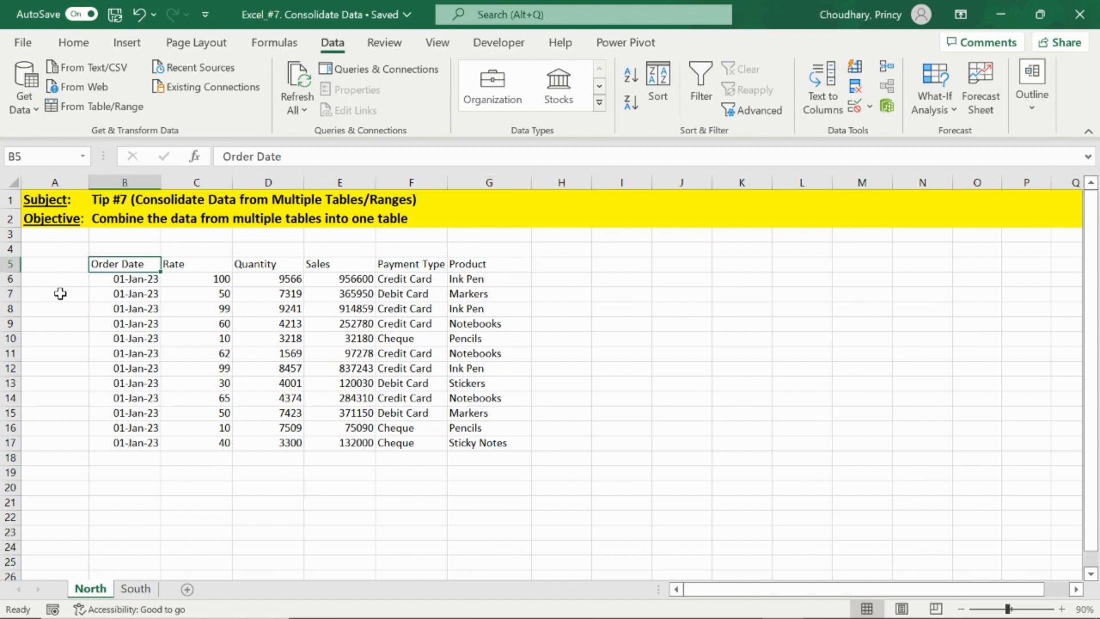
key(ctrl+Right)
- Compare the column order of the North and South sheet tables by switching between the sheets
key(ctrl+Page_Down)
key(Right)
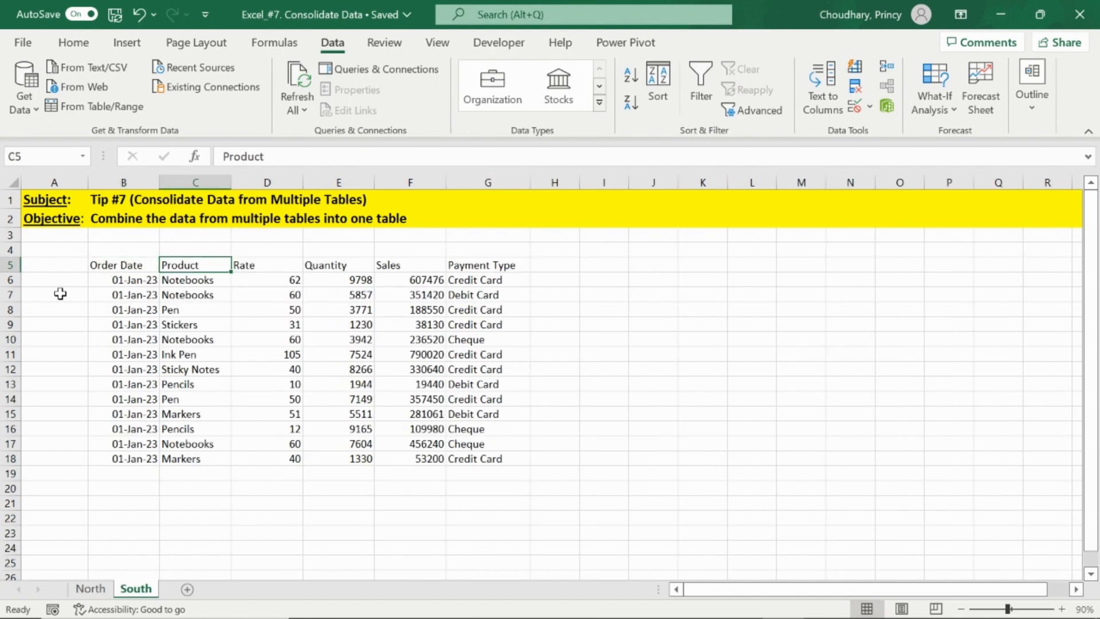
key(Left)
key(ctrl+Page_Up)
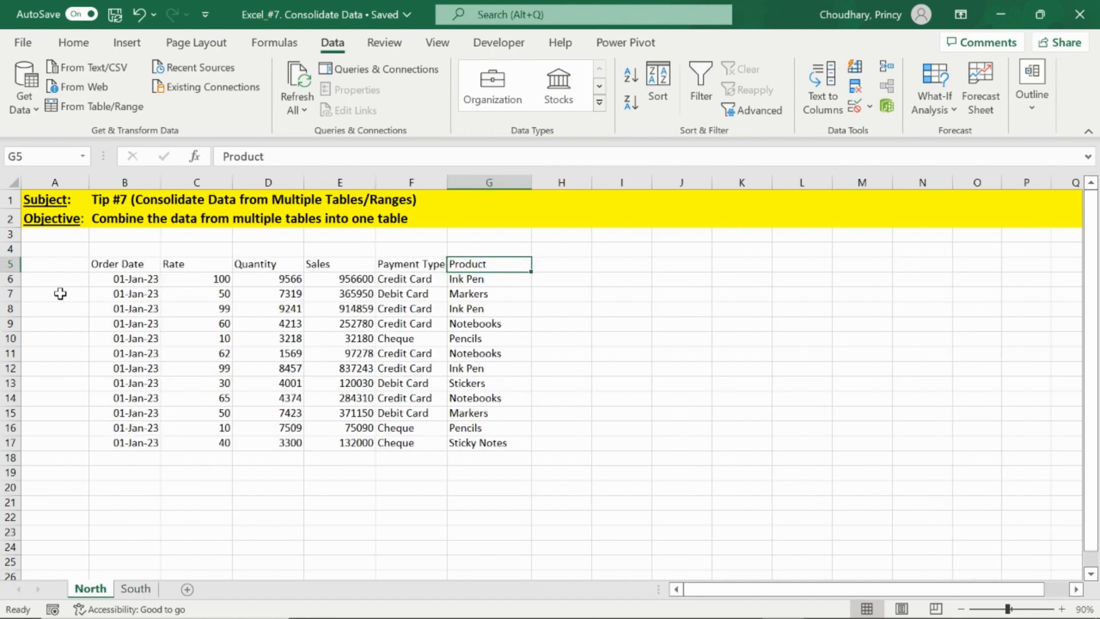
key(Left)
key(Left)
key(Left)
key(Left)
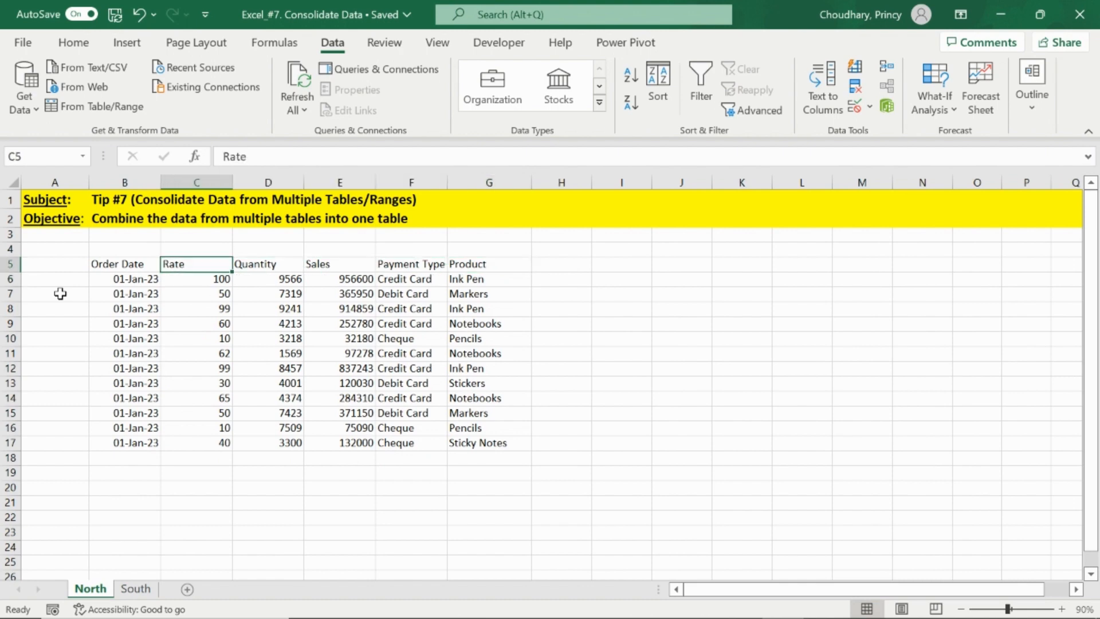
key(ctrl+Page_Down)
key(Right)
key(Right)
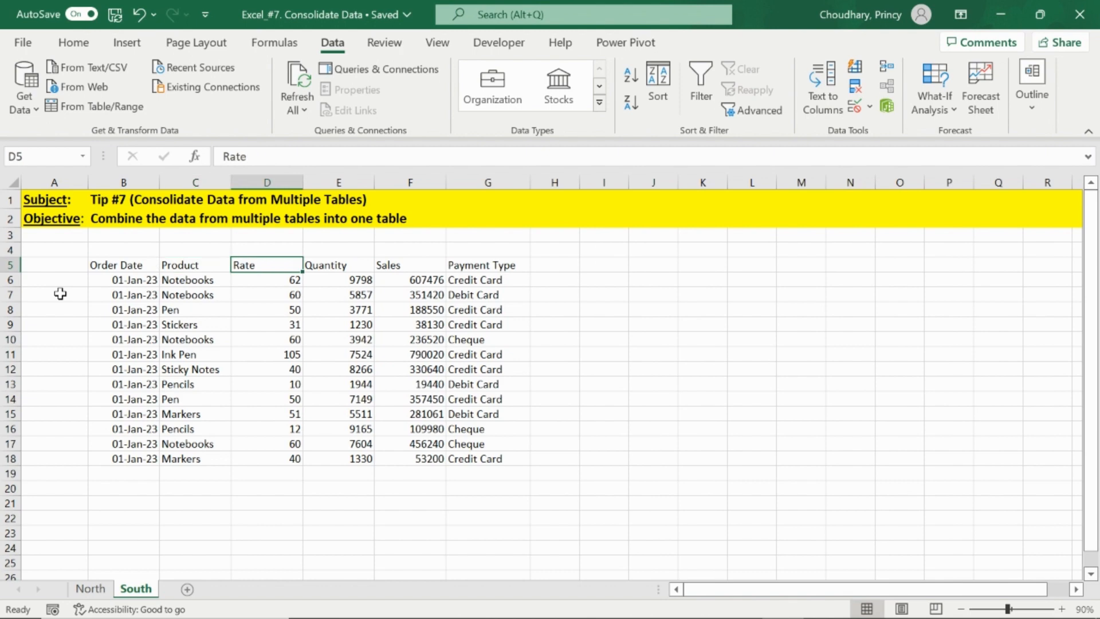
key(Down)
key(Up)
key(Left)
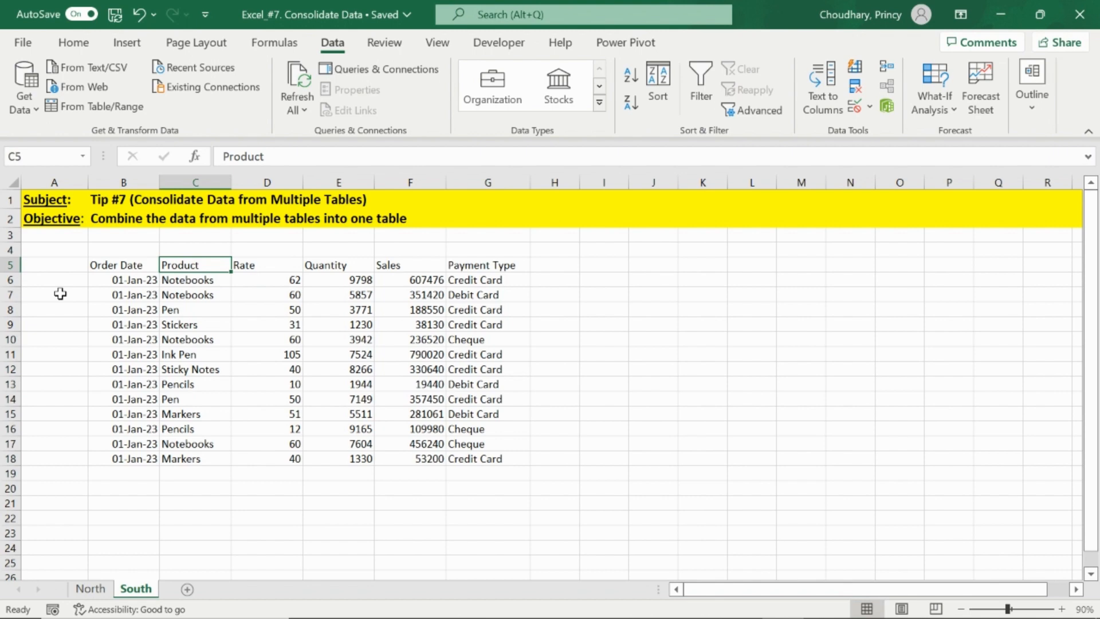
key(Left)
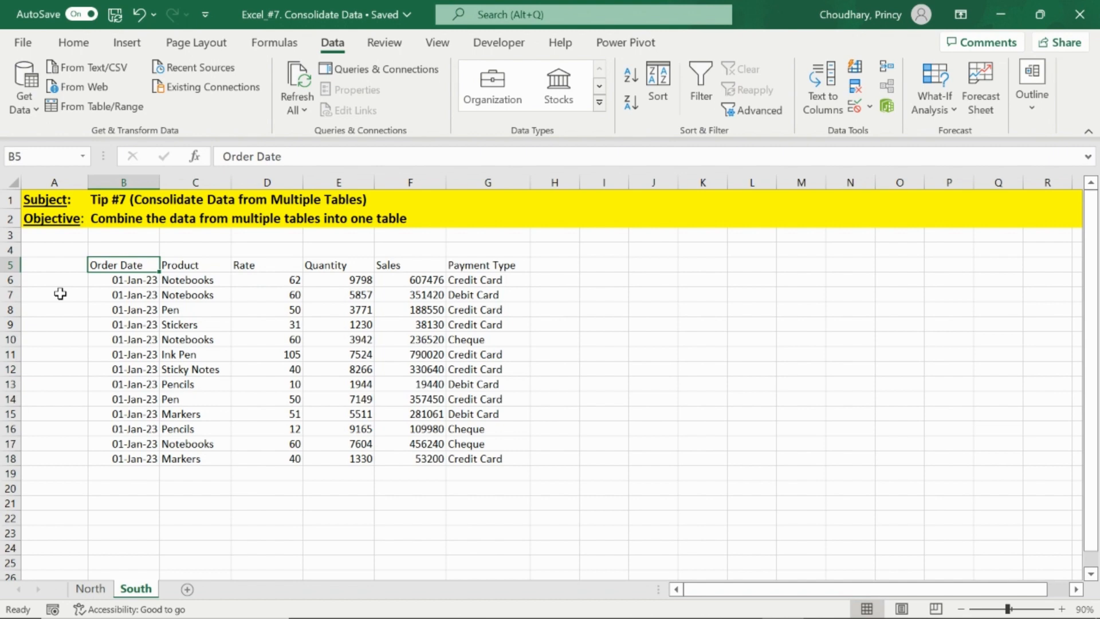
key(ctrl+Page_Up)
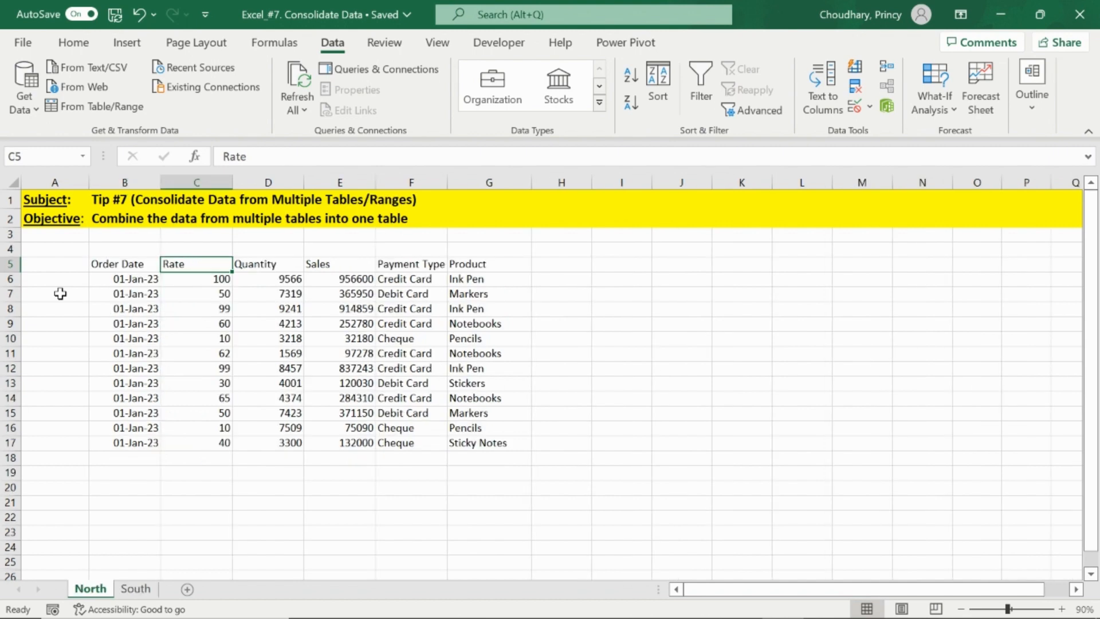
key(Left)
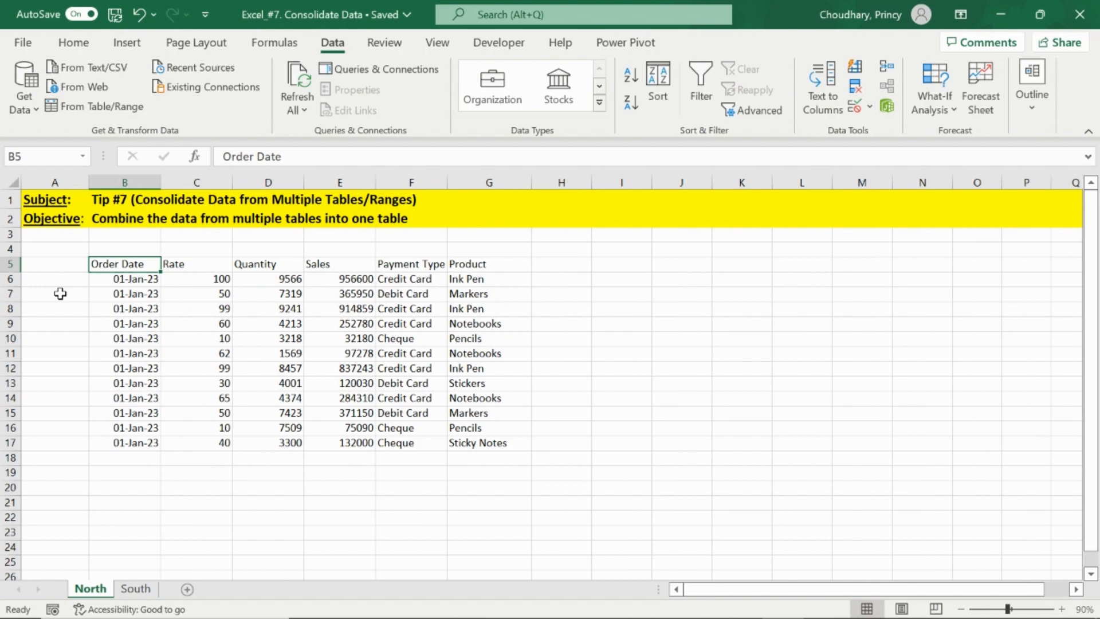
key(Right)
key(Left)
- Turn the whole North data range into a table with headers and load it from Power Query as a connection-only query
key(ctrl+a)
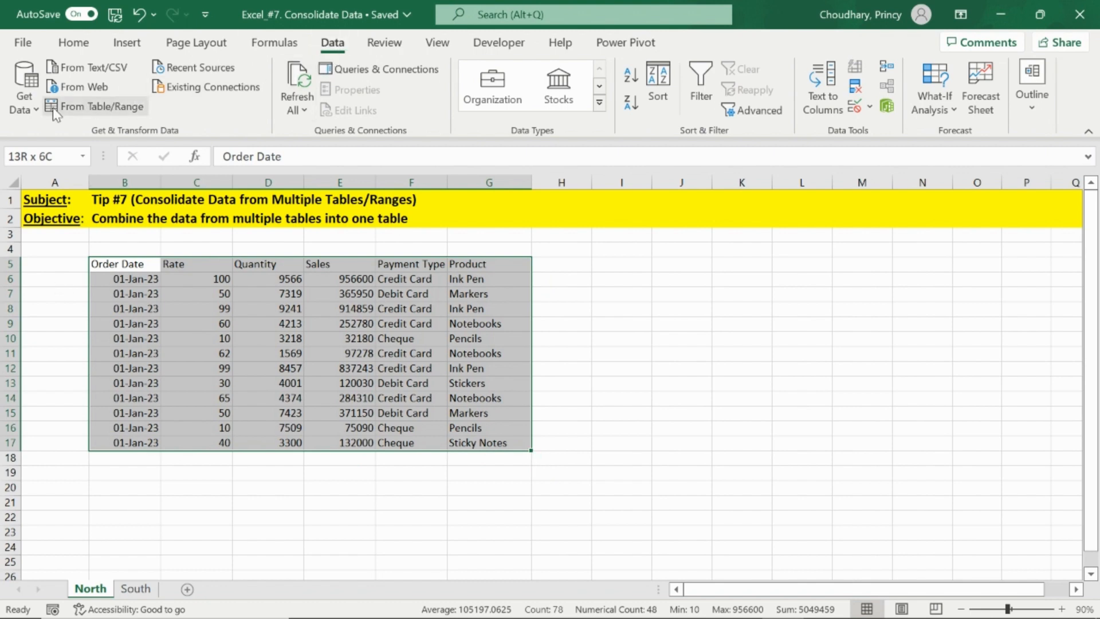
click(92, 107)
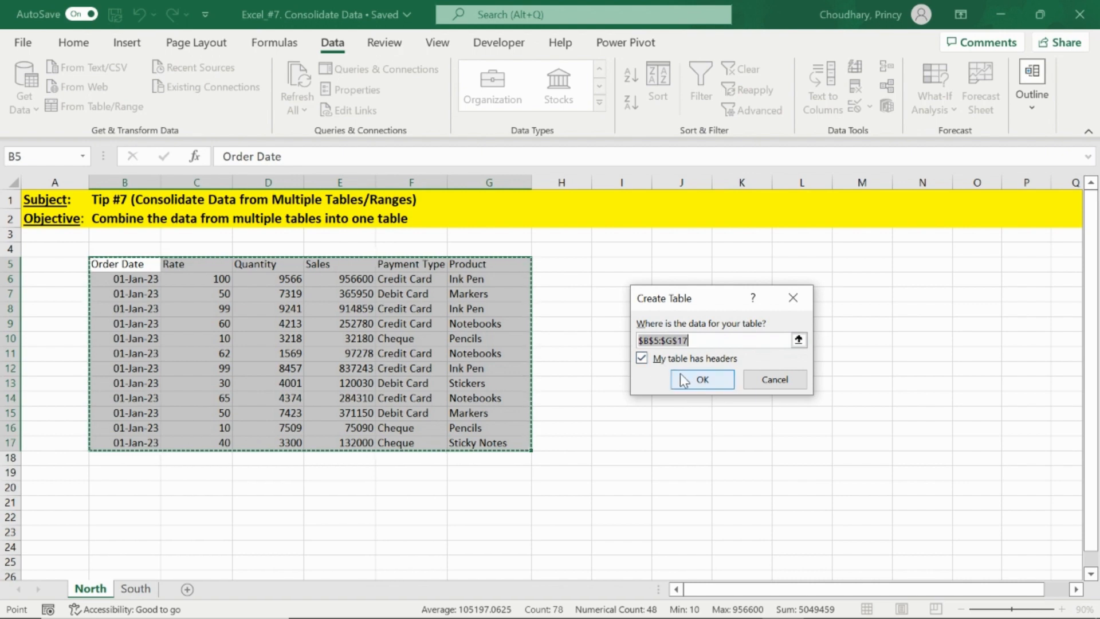
click(695, 380)
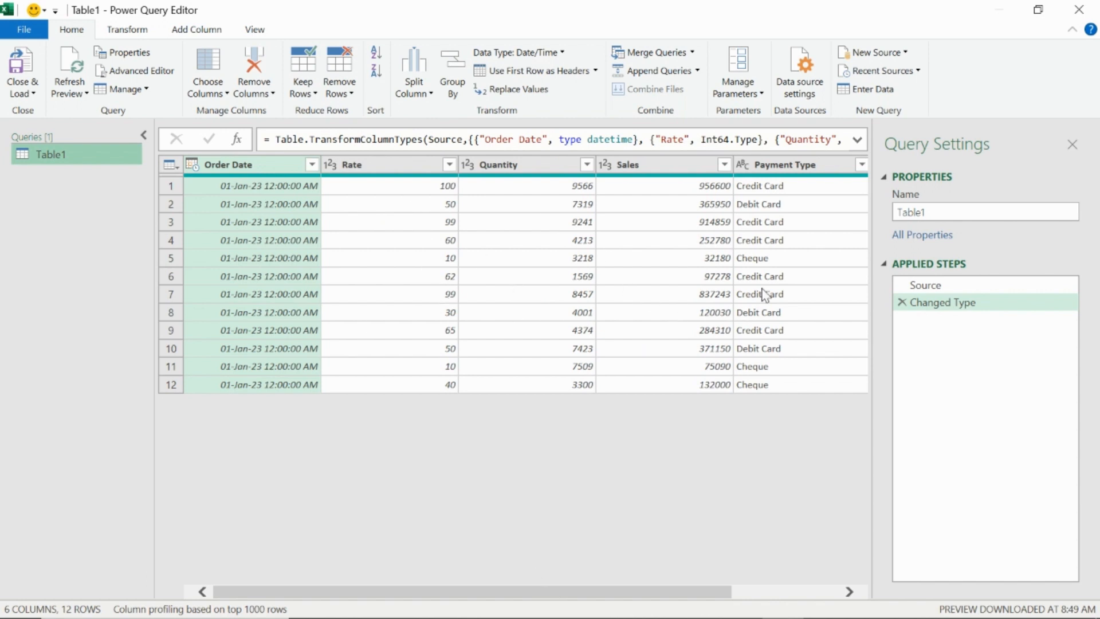
click(27, 88)
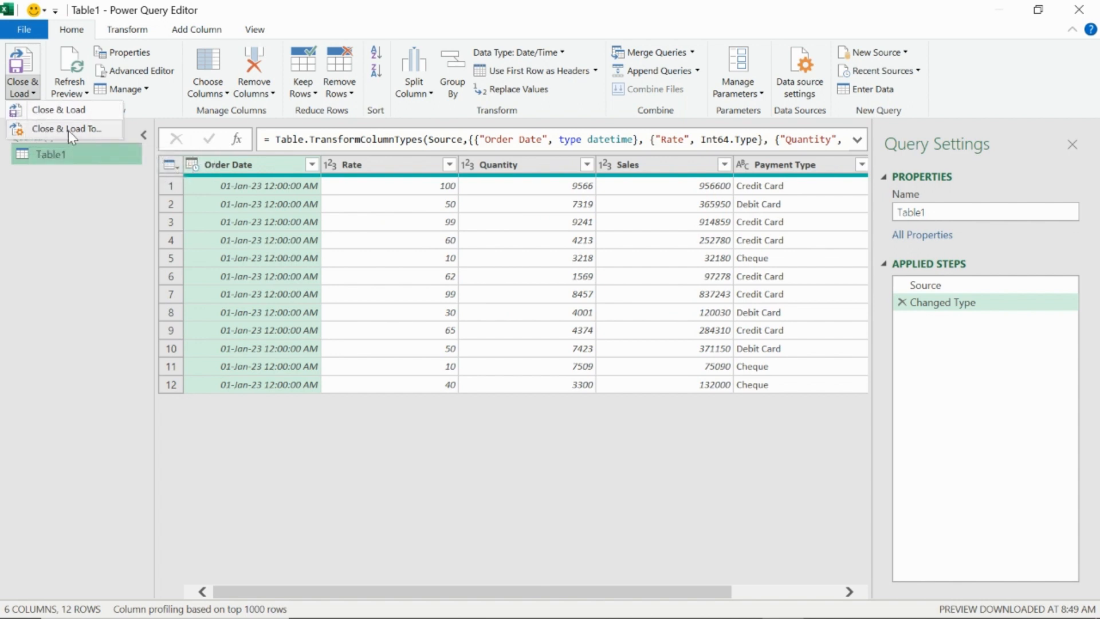
click(90, 131)
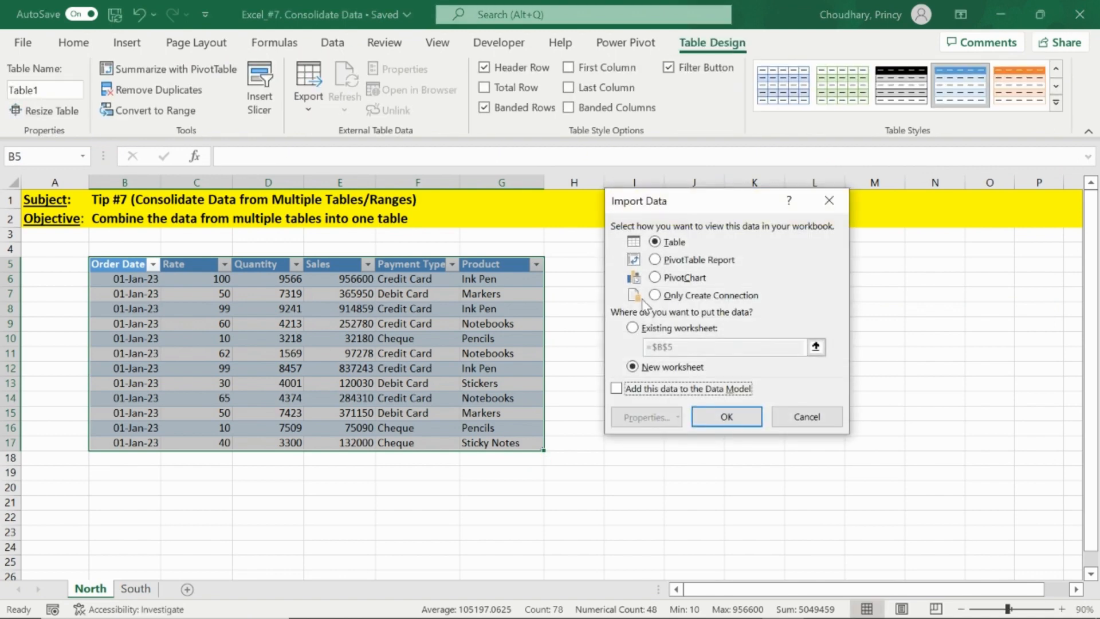
click(654, 295)
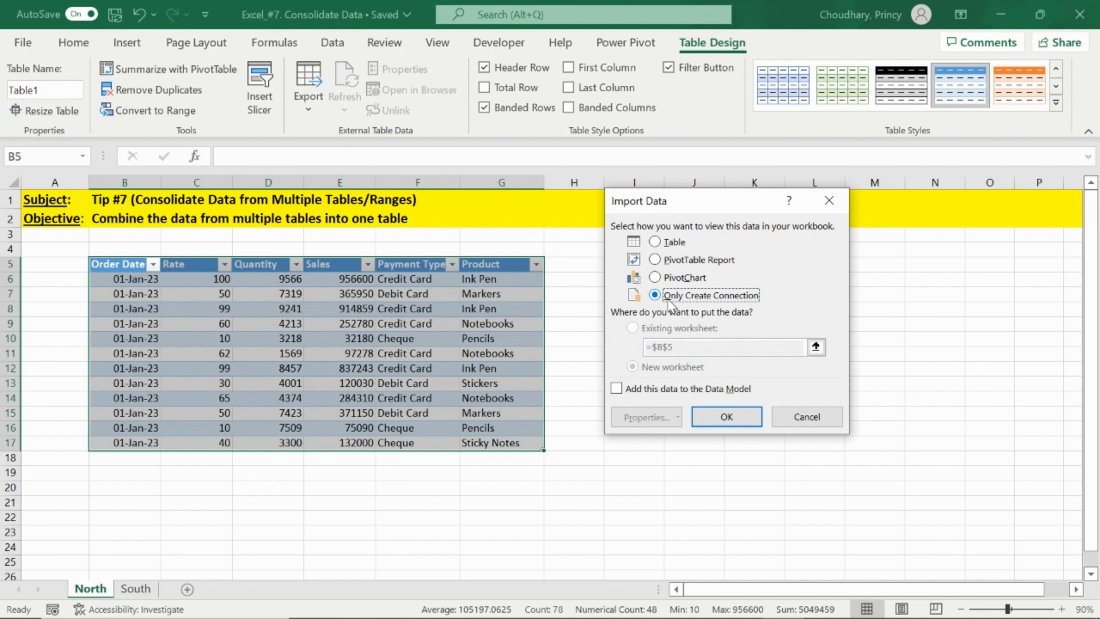
click(726, 417)
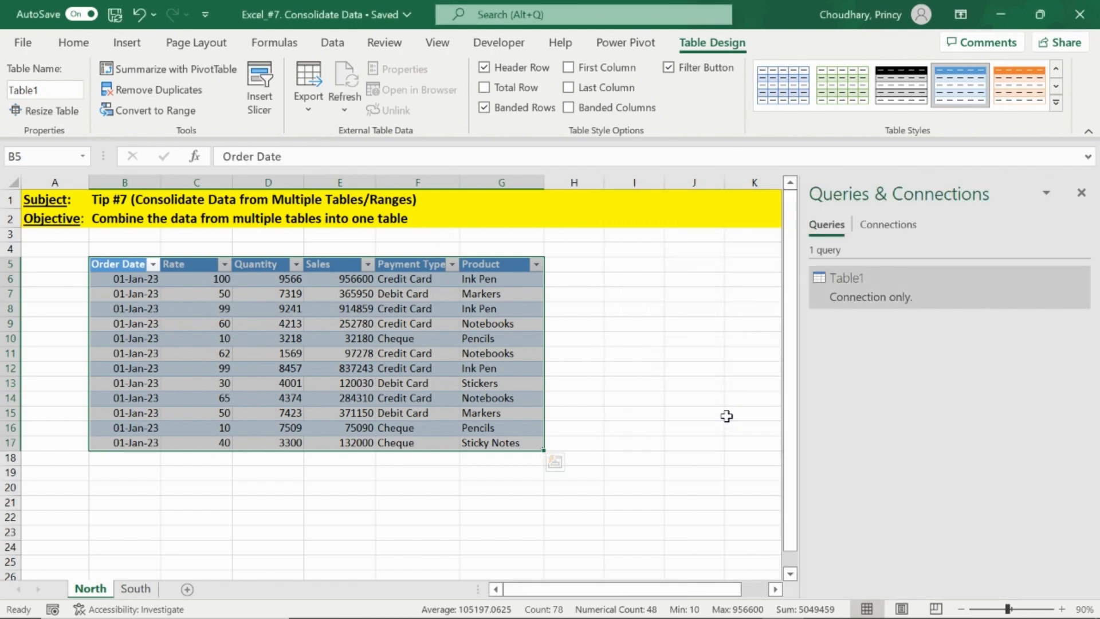
- Turn the South sheet's data range into a table with headers and load it from Power Query as a connection-only query
click(149, 590)
key(ctrl+shift+Right)
key(ctrl+shift+Down)
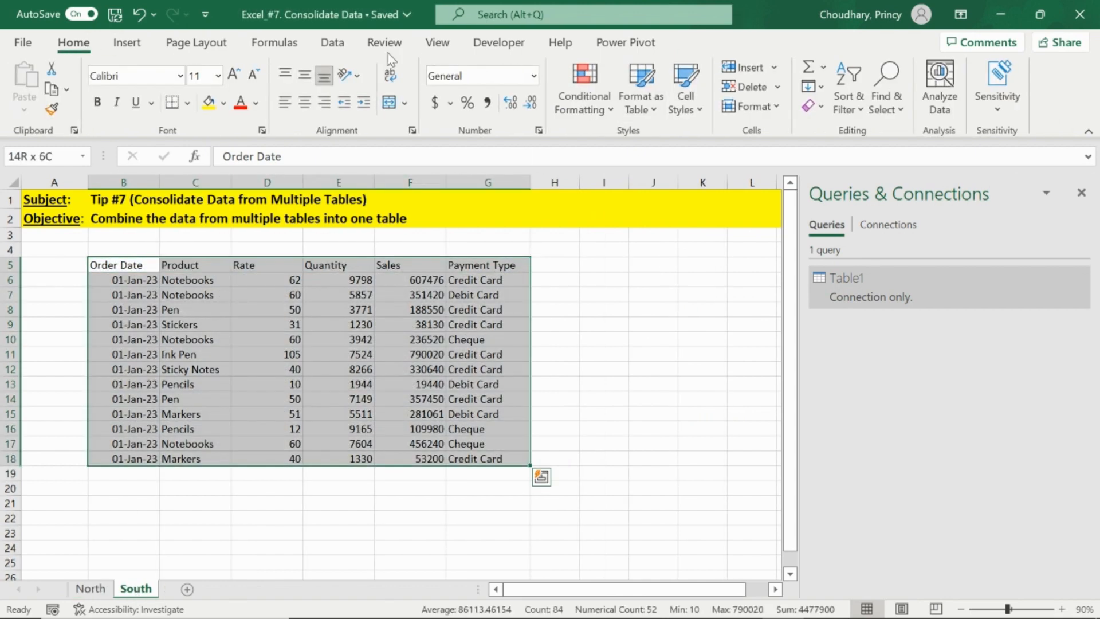
click(340, 48)
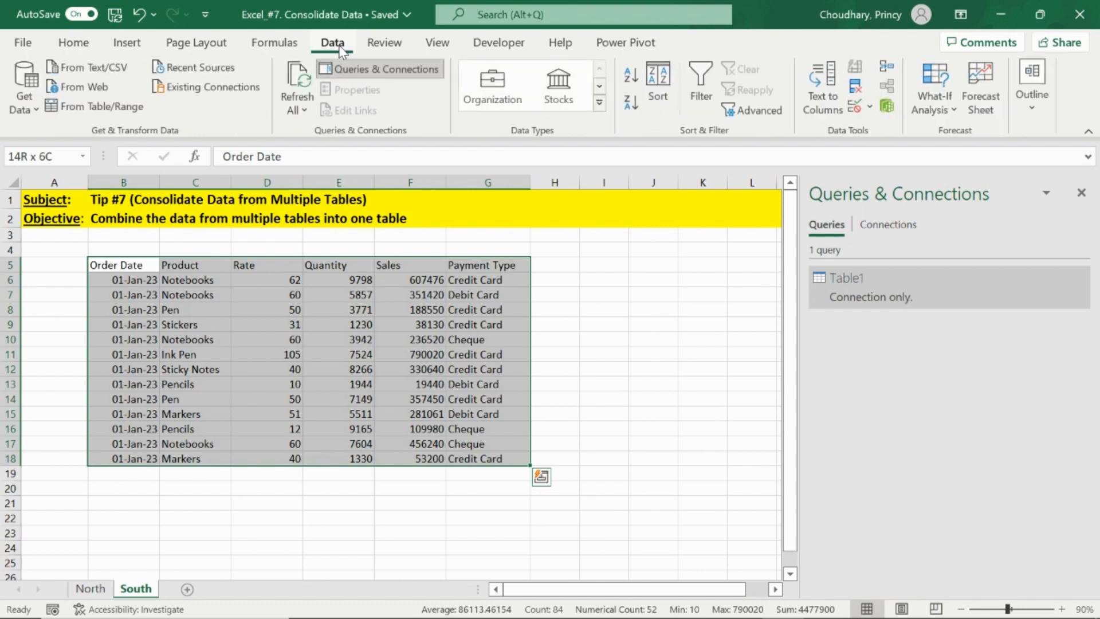
click(106, 110)
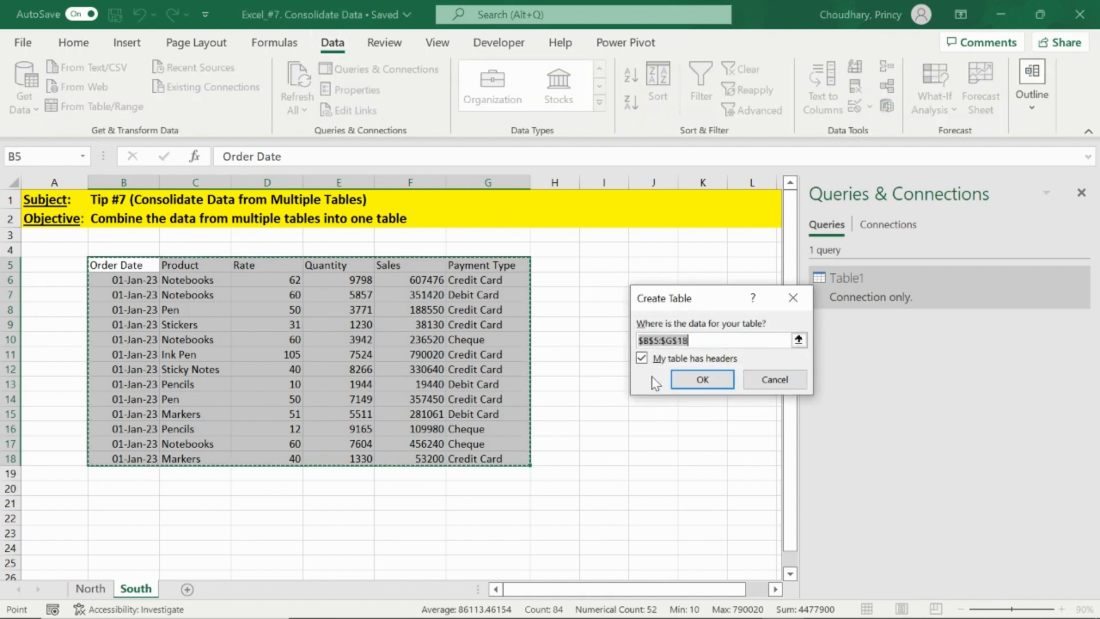
click(703, 379)
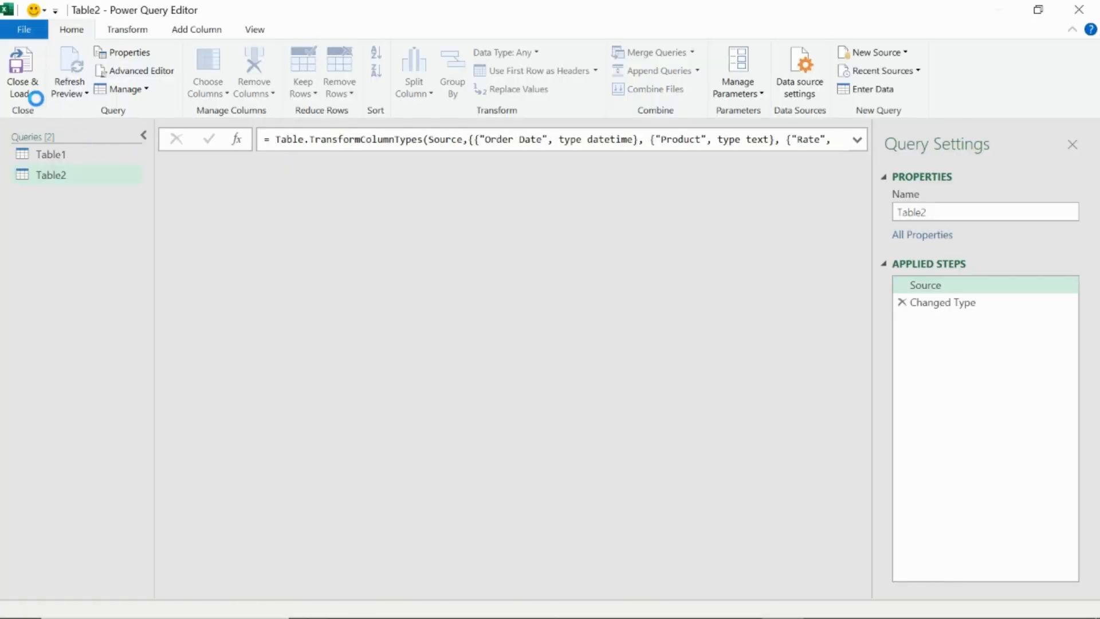
click(20, 89)
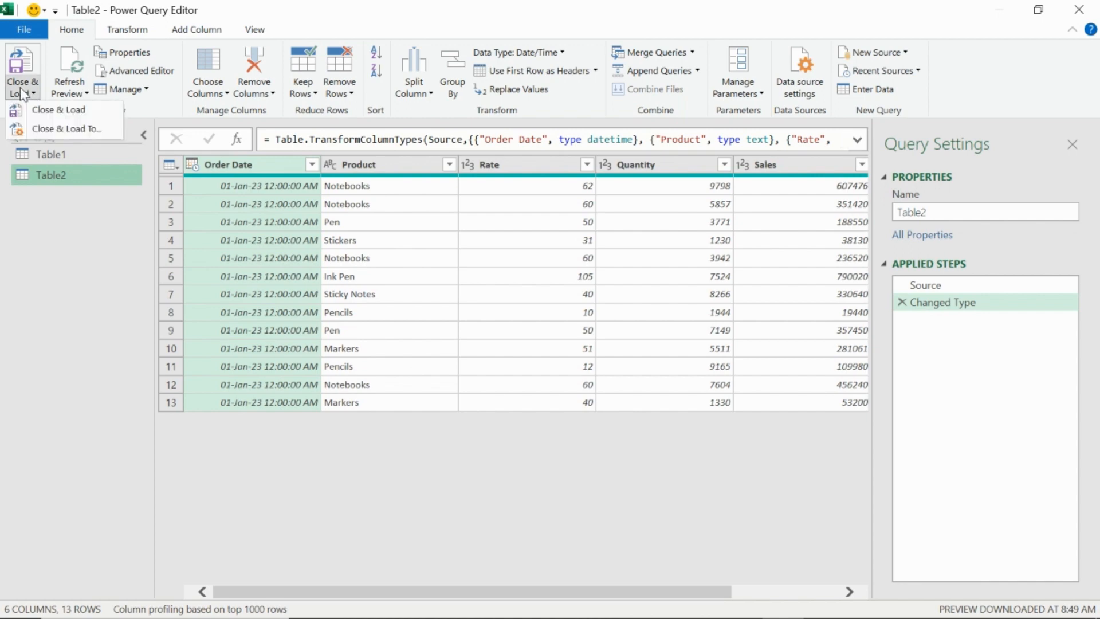
click(63, 129)
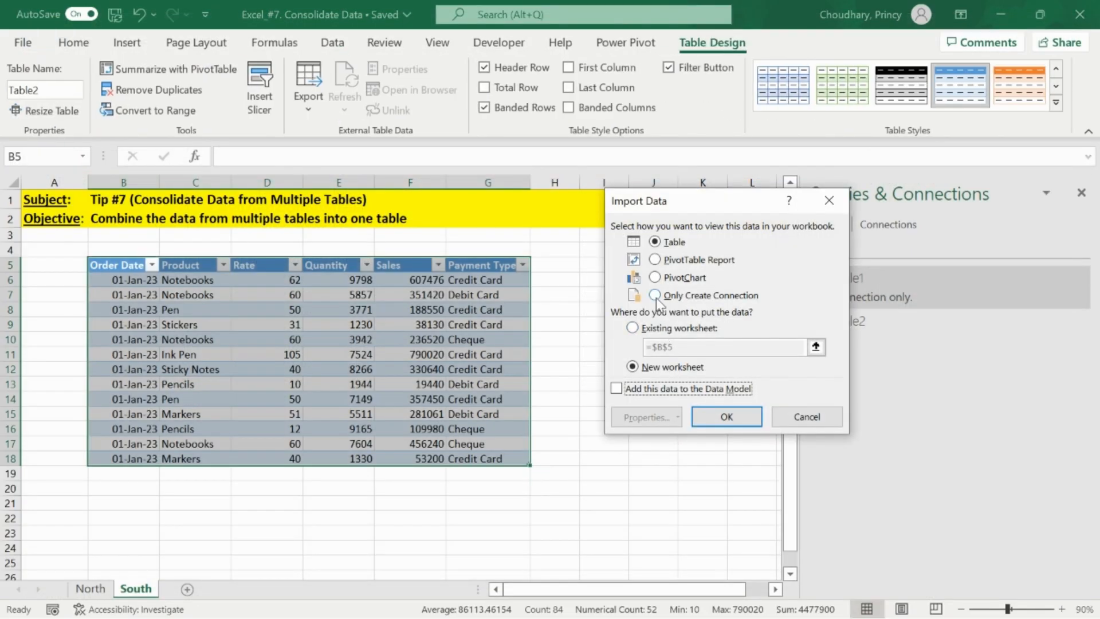
click(656, 296)
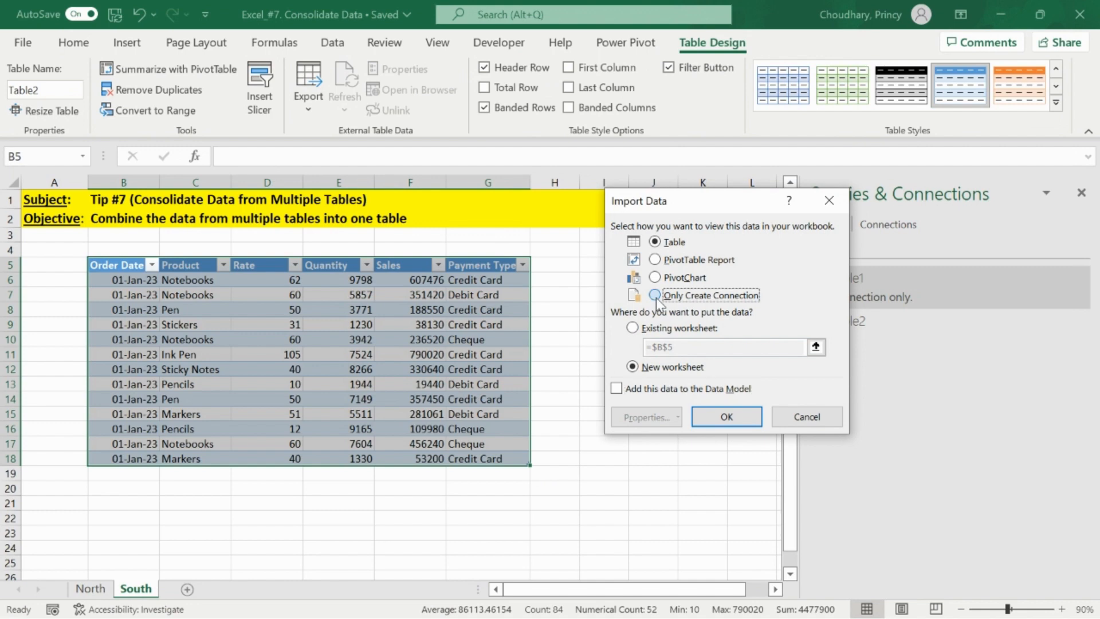
click(723, 418)
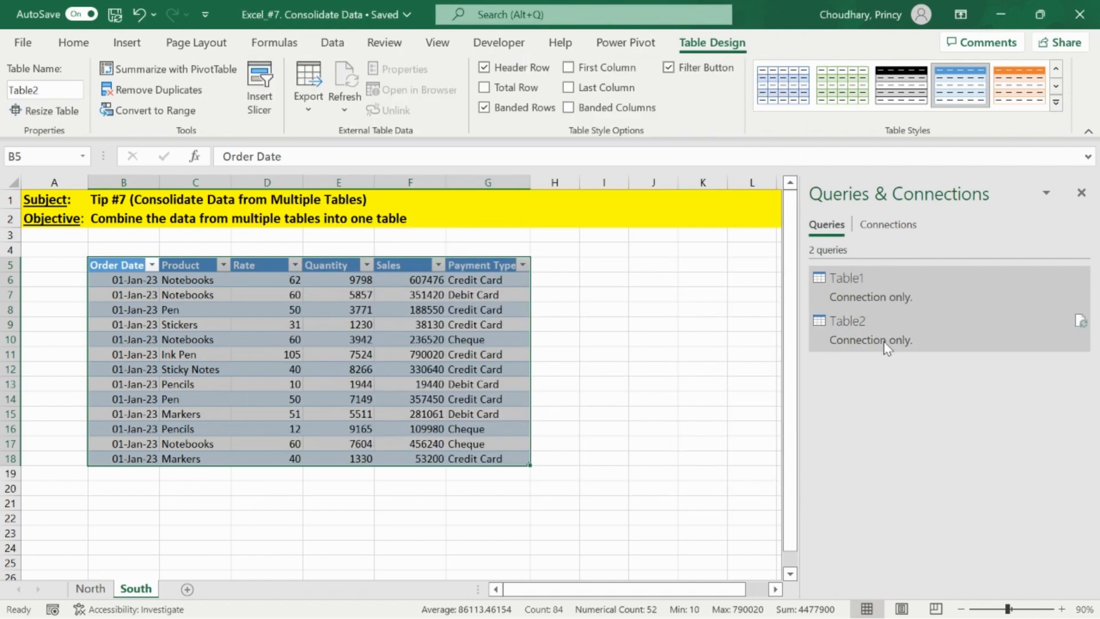
- Append the Table1 and Table2 queries together using the three-or-more-tables option of Combine Queries
mouse_move(886, 347)
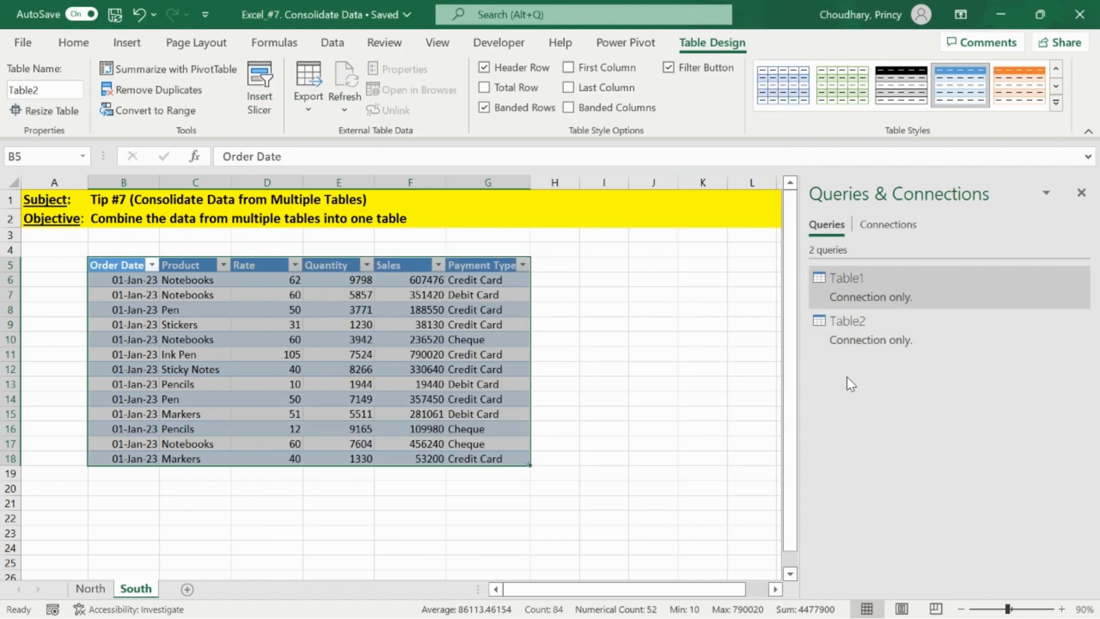
click(693, 314)
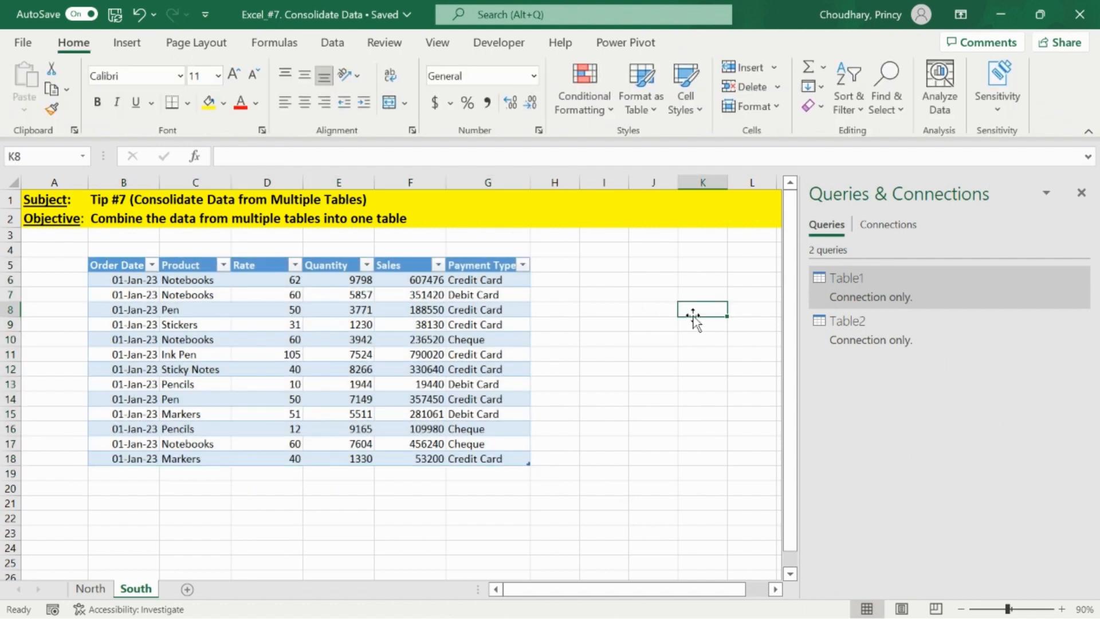
click(453, 293)
click(330, 43)
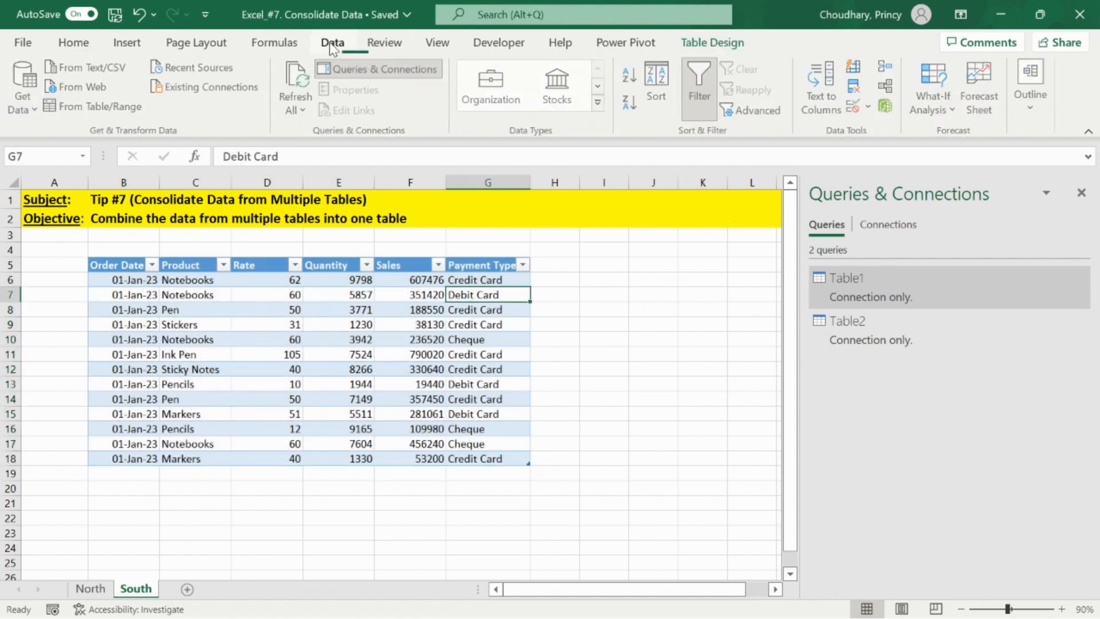
click(23, 109)
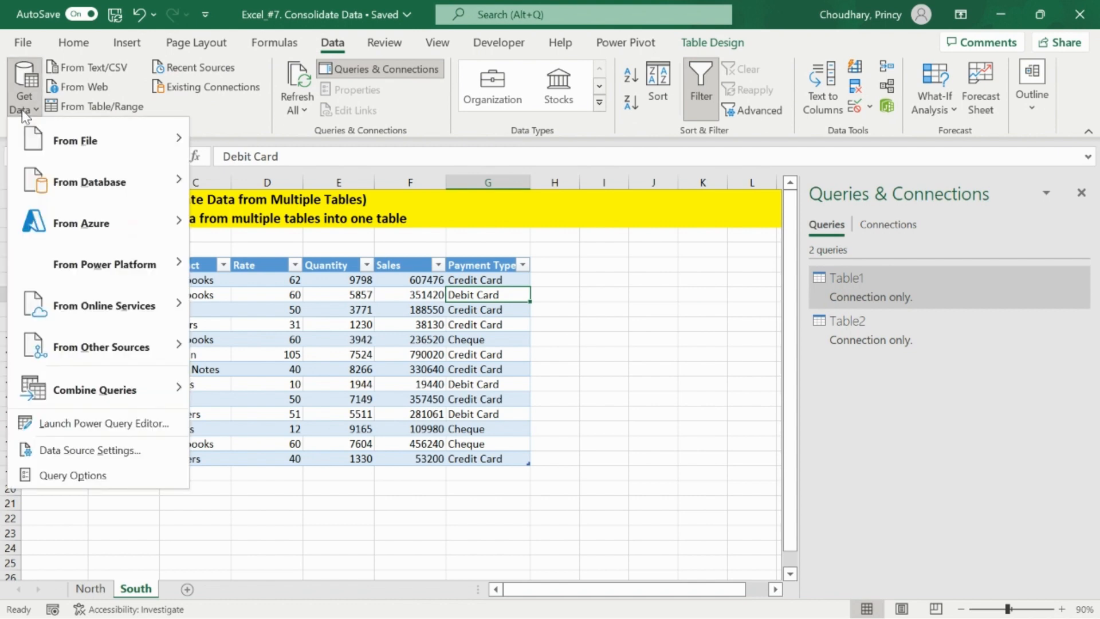
mouse_move(85, 386)
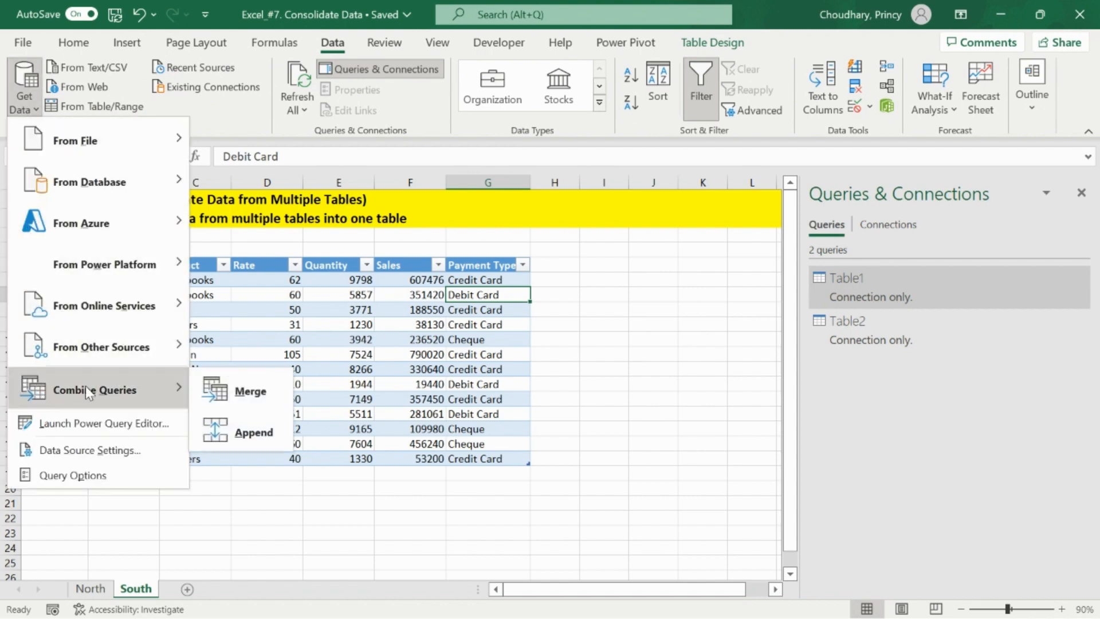
click(140, 395)
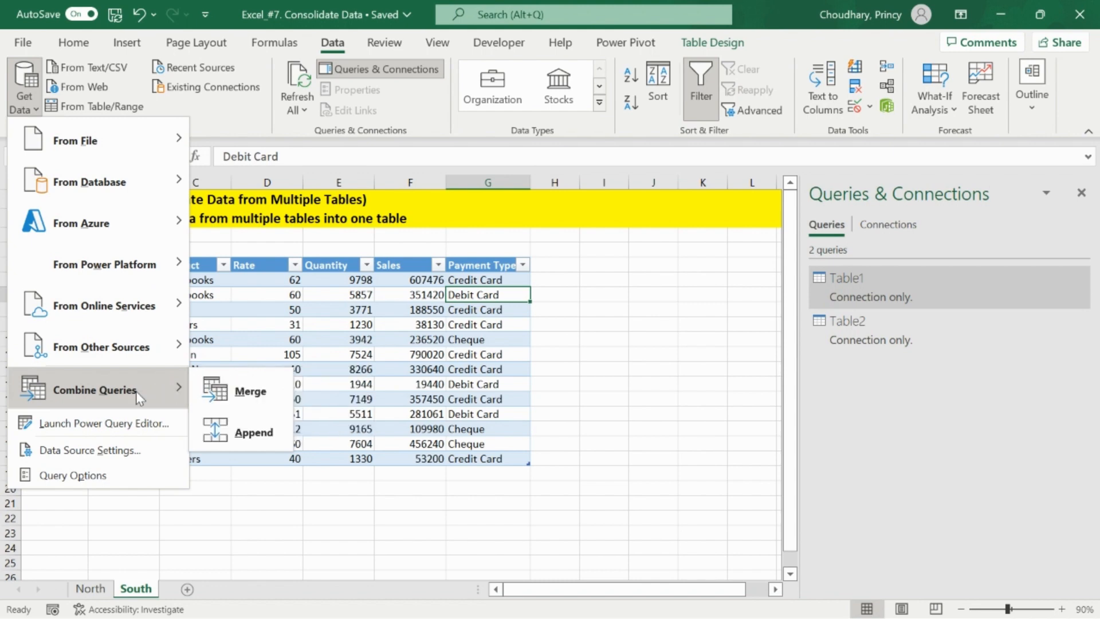
click(246, 434)
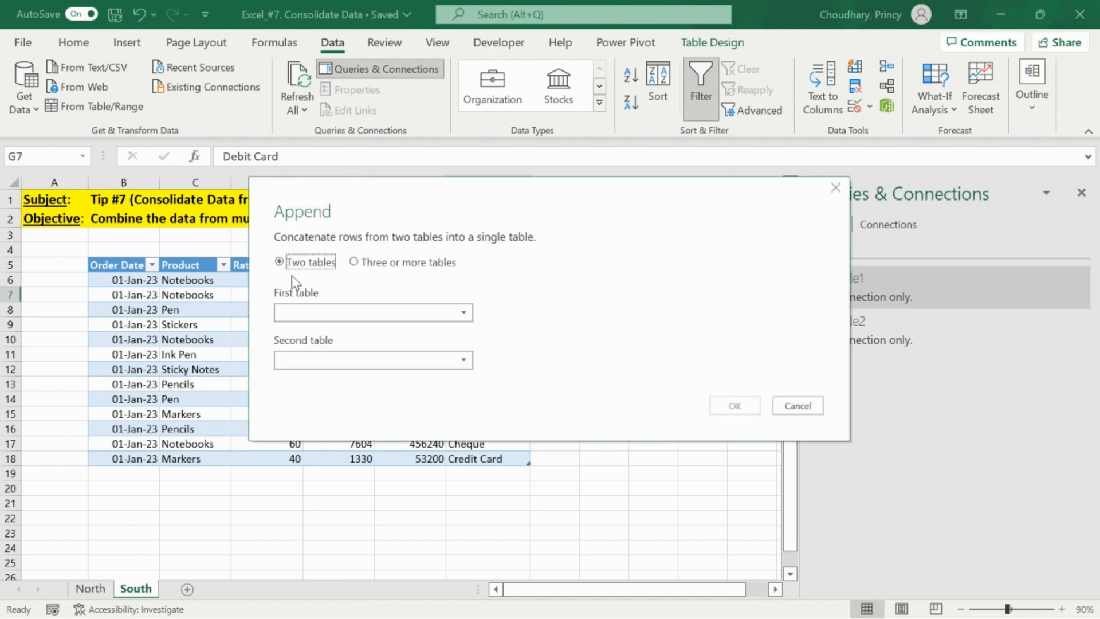
click(354, 262)
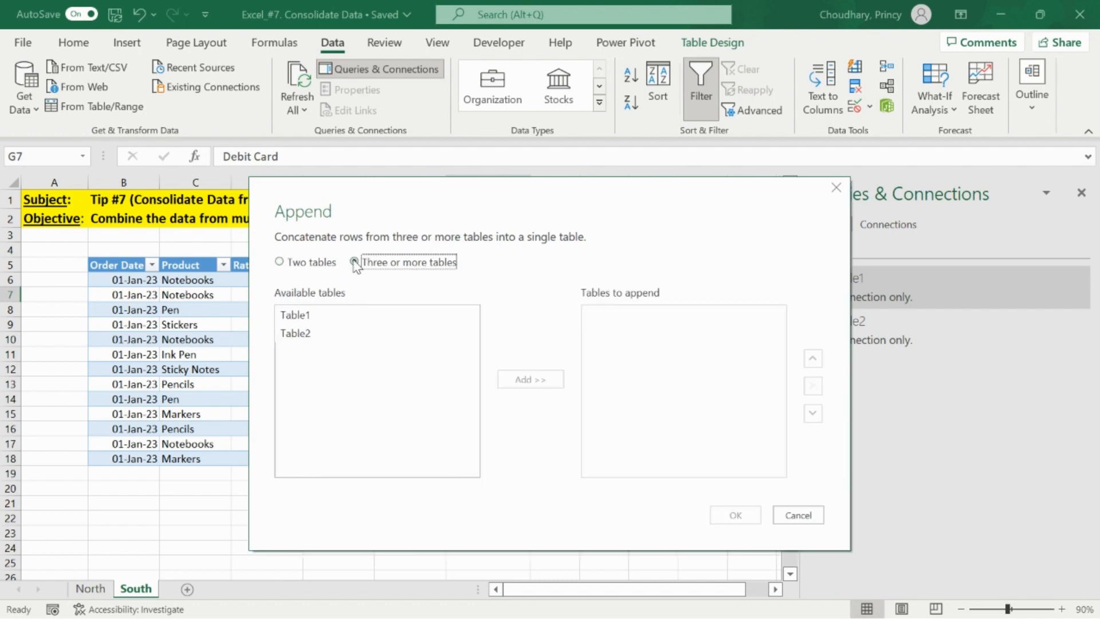
click(297, 316)
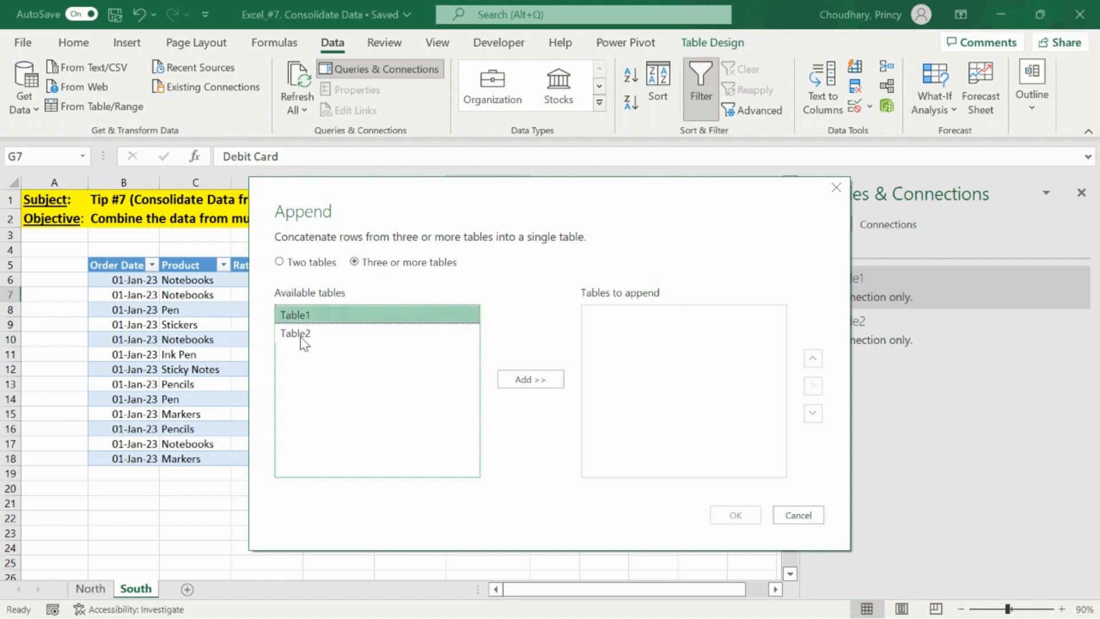
ctrl+click(306, 333)
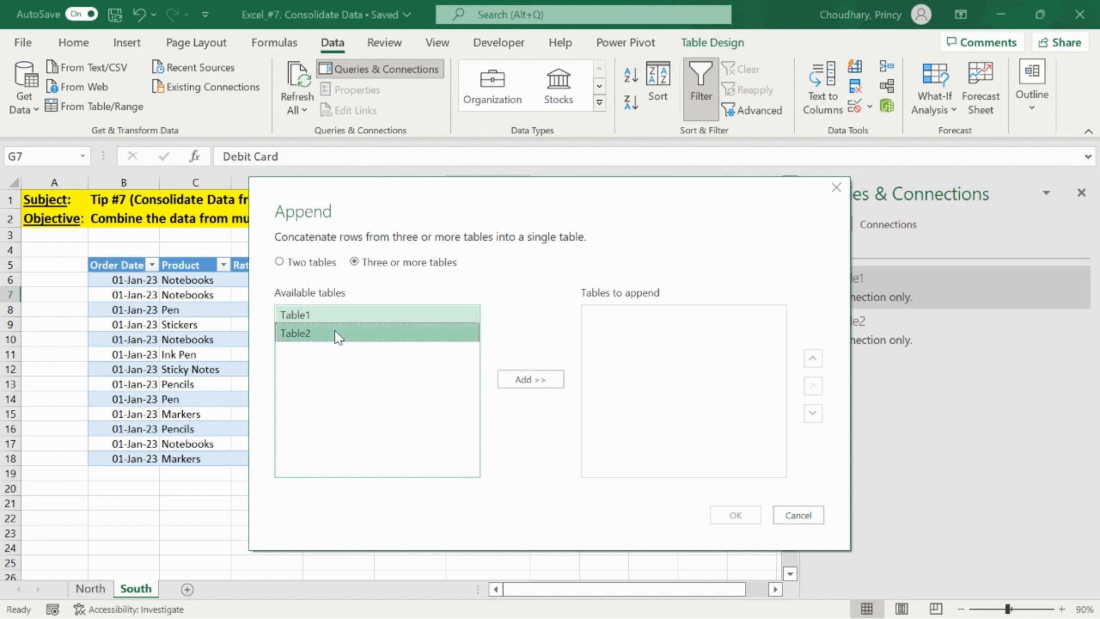
click(521, 382)
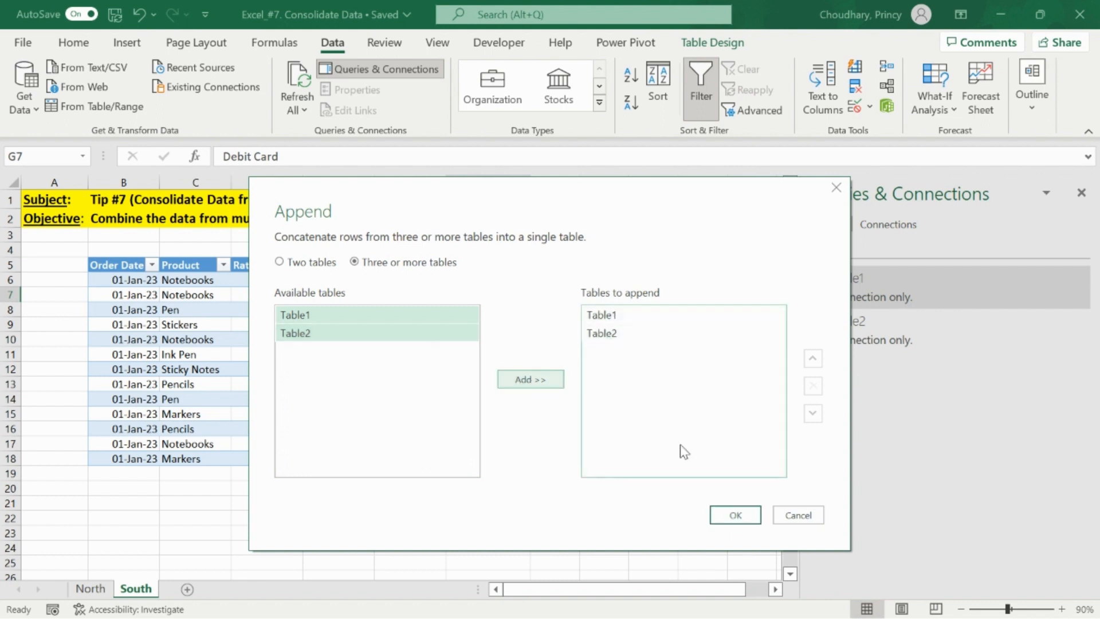
click(733, 515)
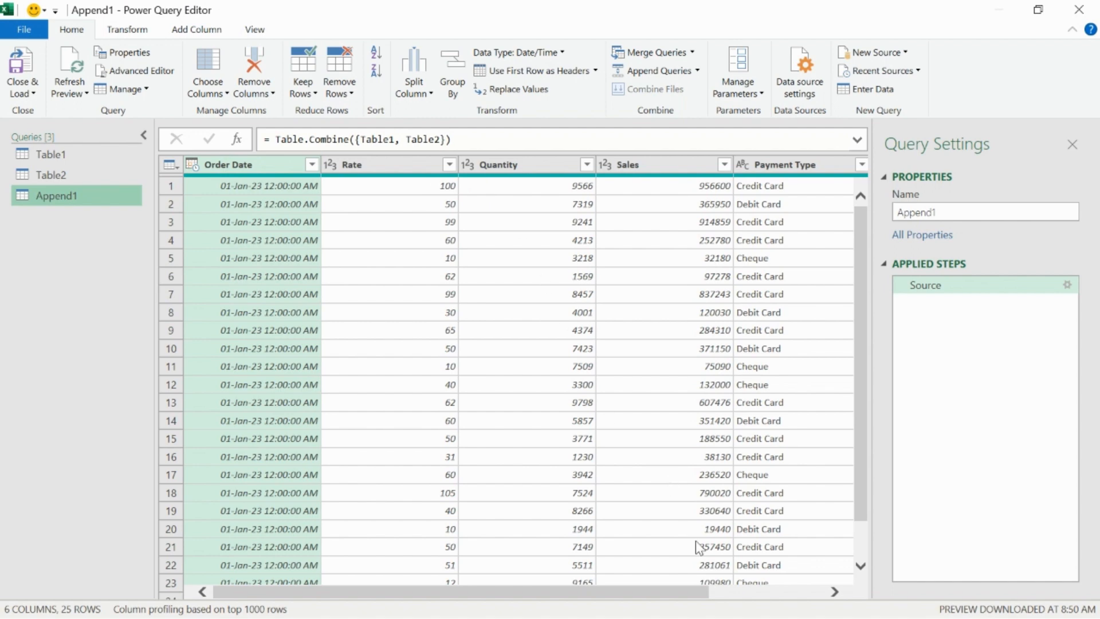
- Close the Power Query editor and load the appended query into the workbook
drag(655, 595, 613, 596)
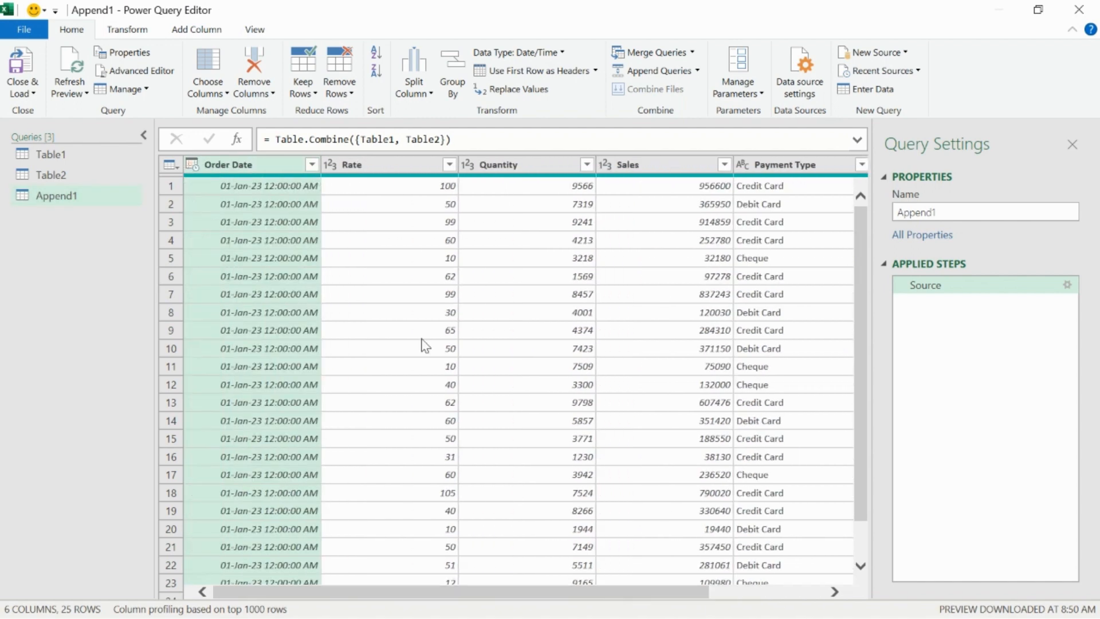
click(29, 93)
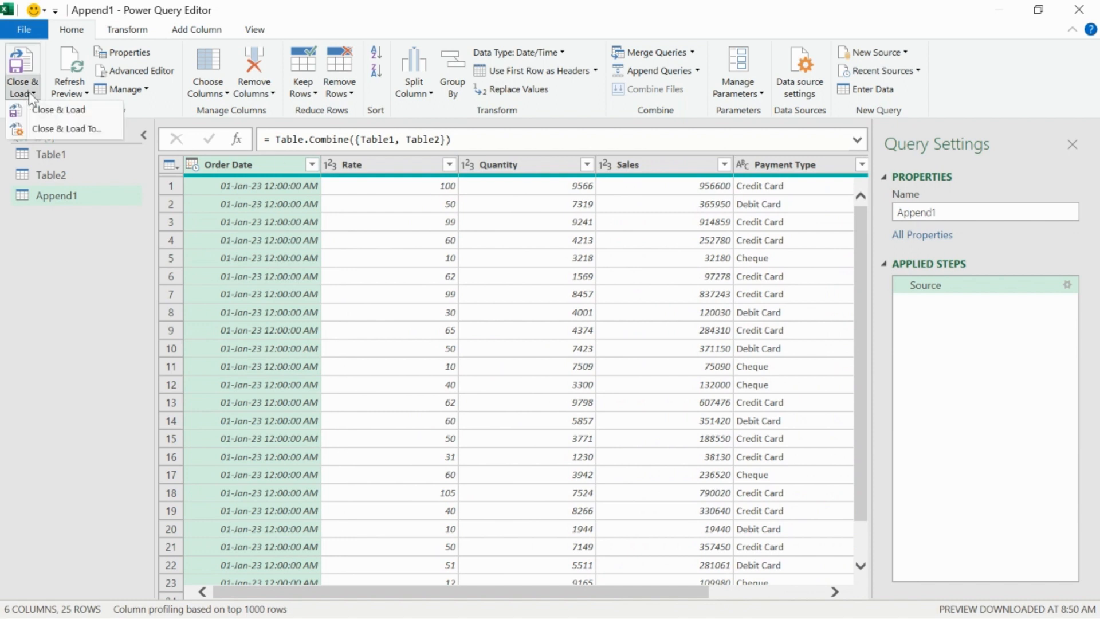
click(62, 112)
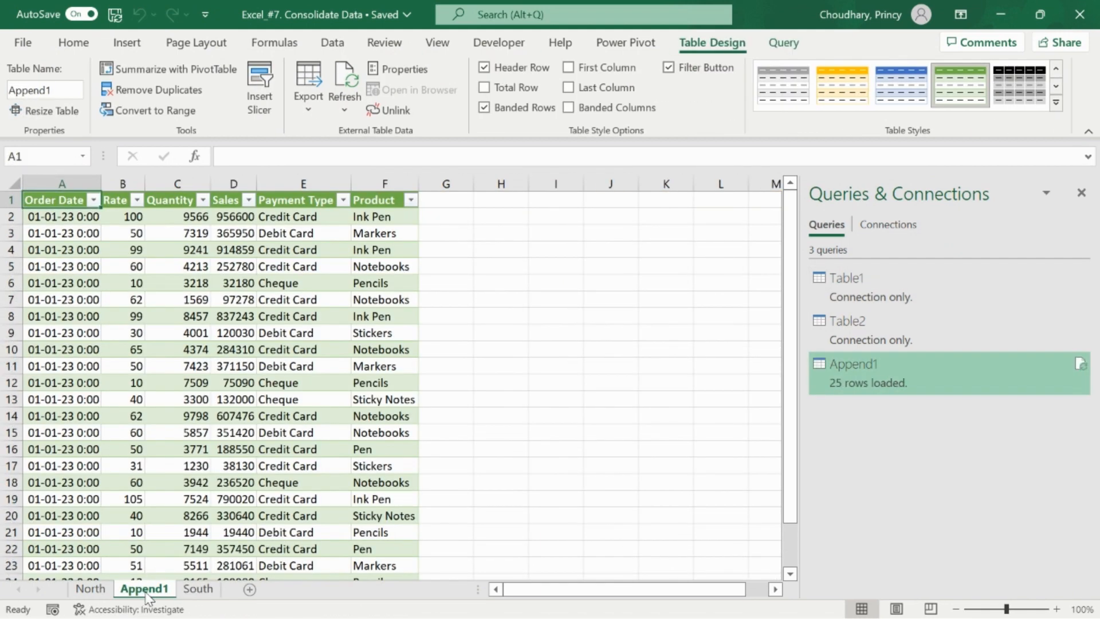
- Move the Append1 sheet after the South sheet and close the Queries & Connections pane
drag(149, 590, 238, 589)
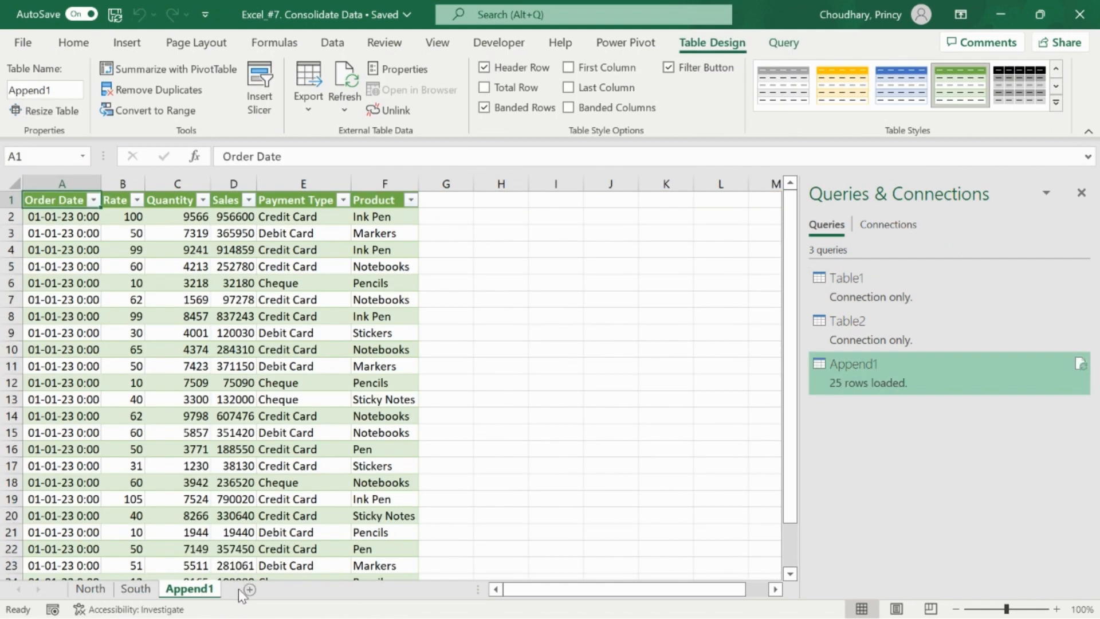
click(346, 249)
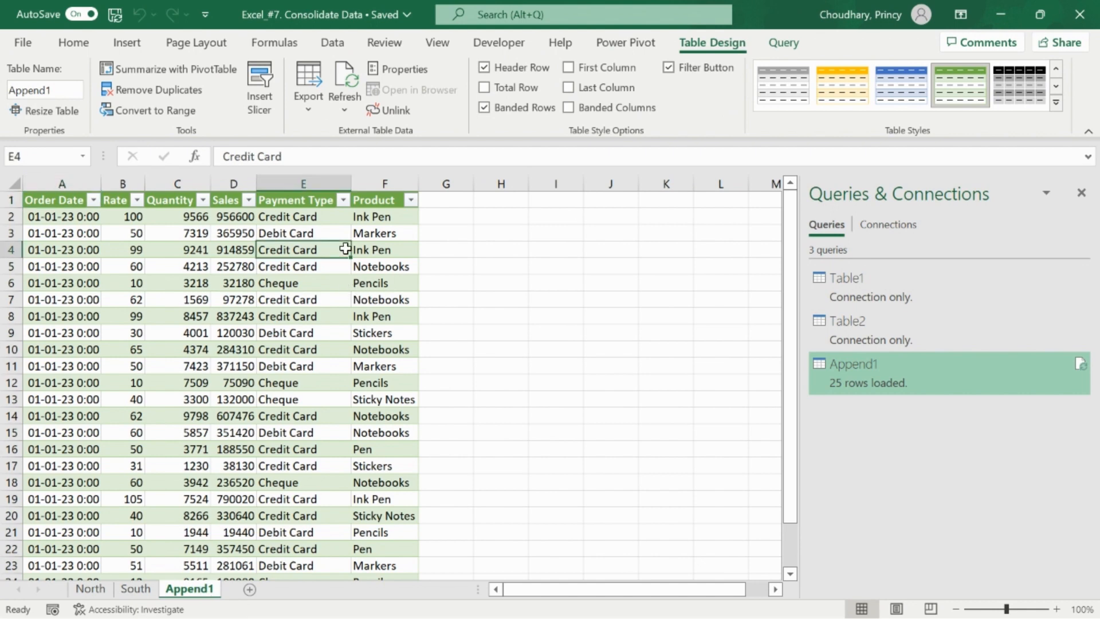
click(1081, 192)
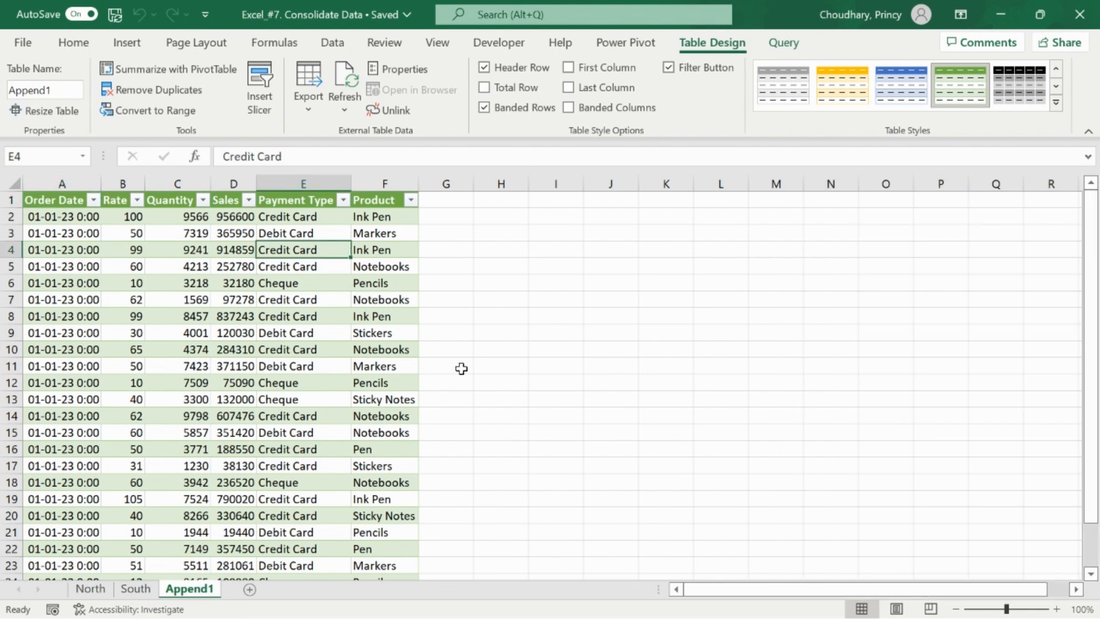
- Change the first quantity in the North table to 10000000
key(ctrl+Page_Up)
key(ctrl+Page_Up)
key(Down)
key(Down)
key(Down)
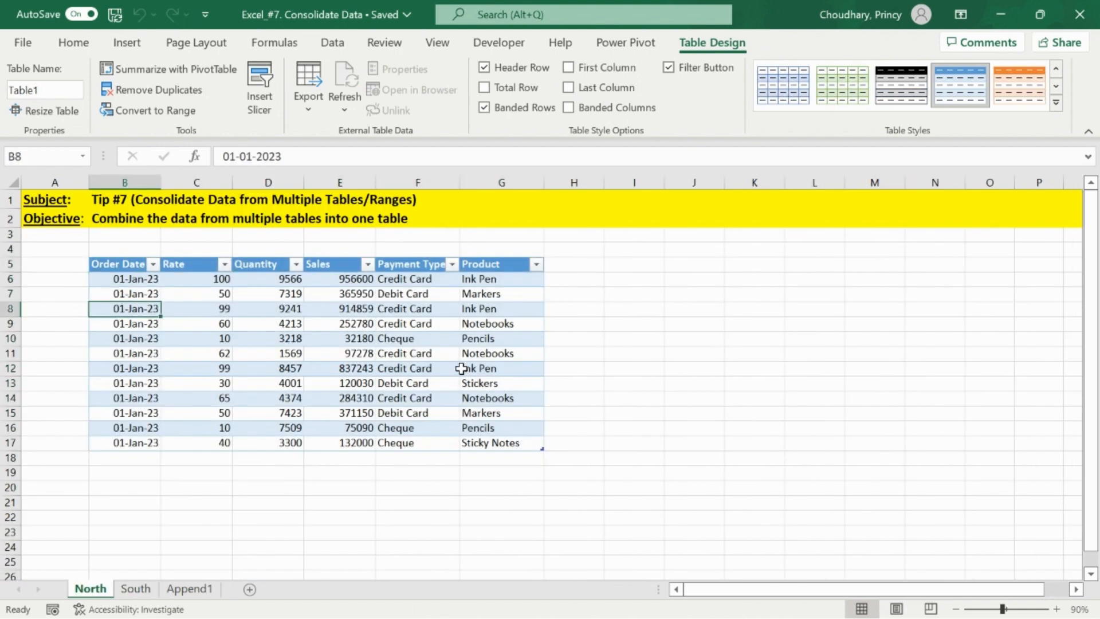
key(ctrl+Down)
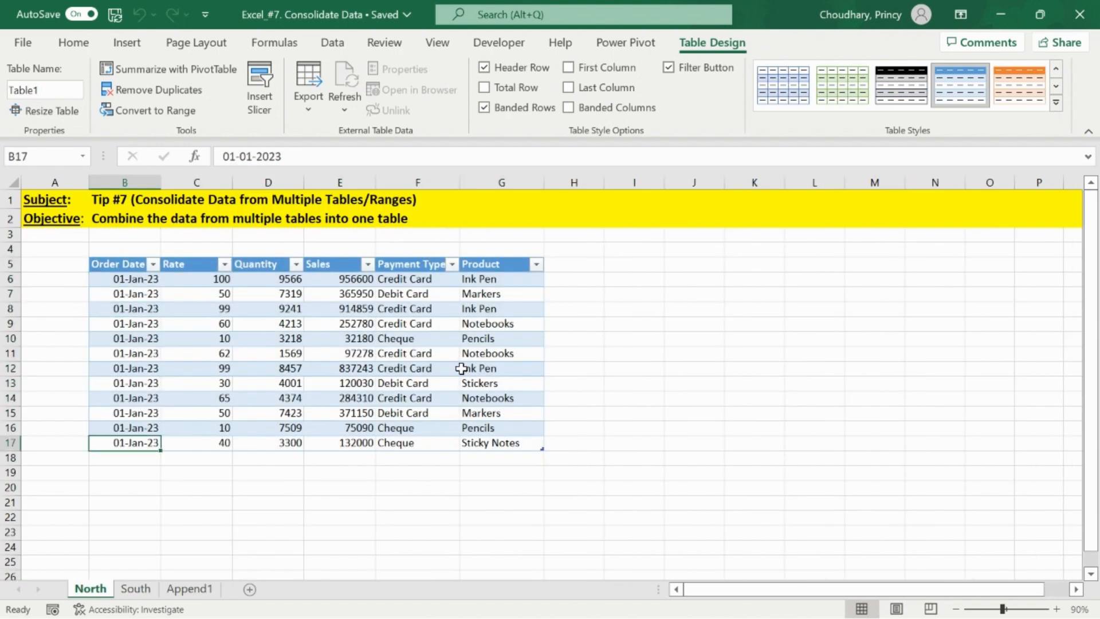
key(Up)
key(Up)
key(Right)
key(ctrl+Up)
key(Down)
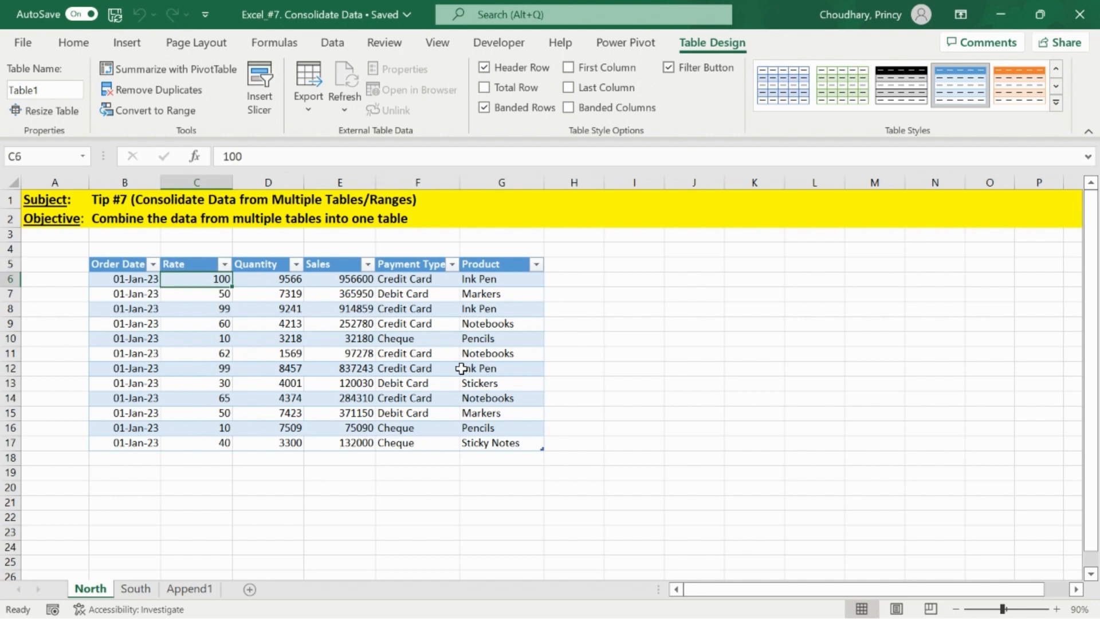
key(Right)
text(10000000)
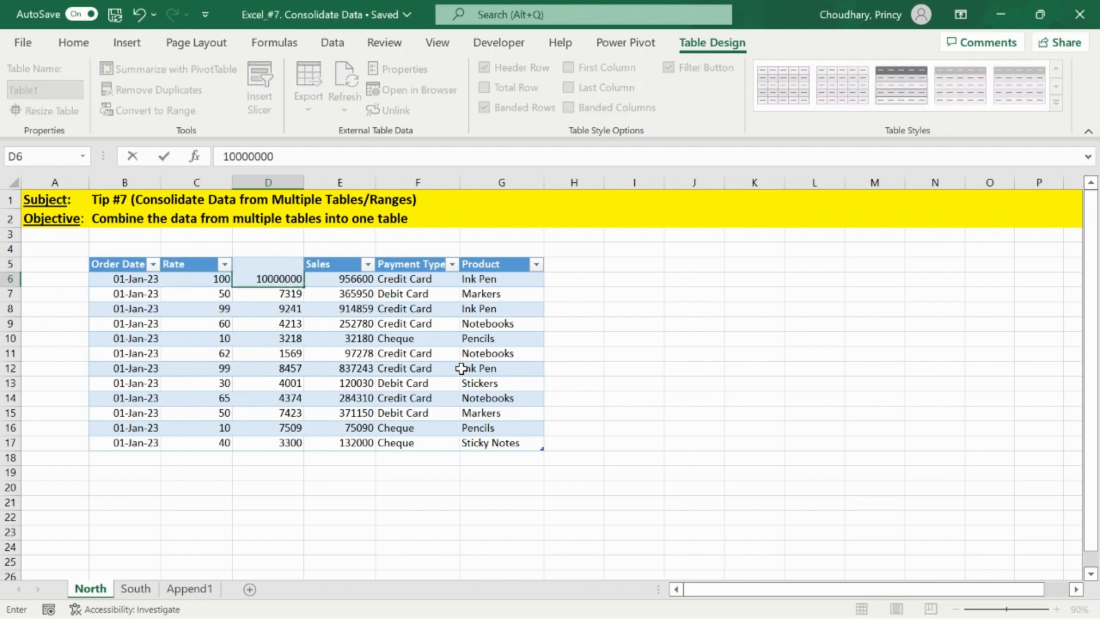
key(Return)
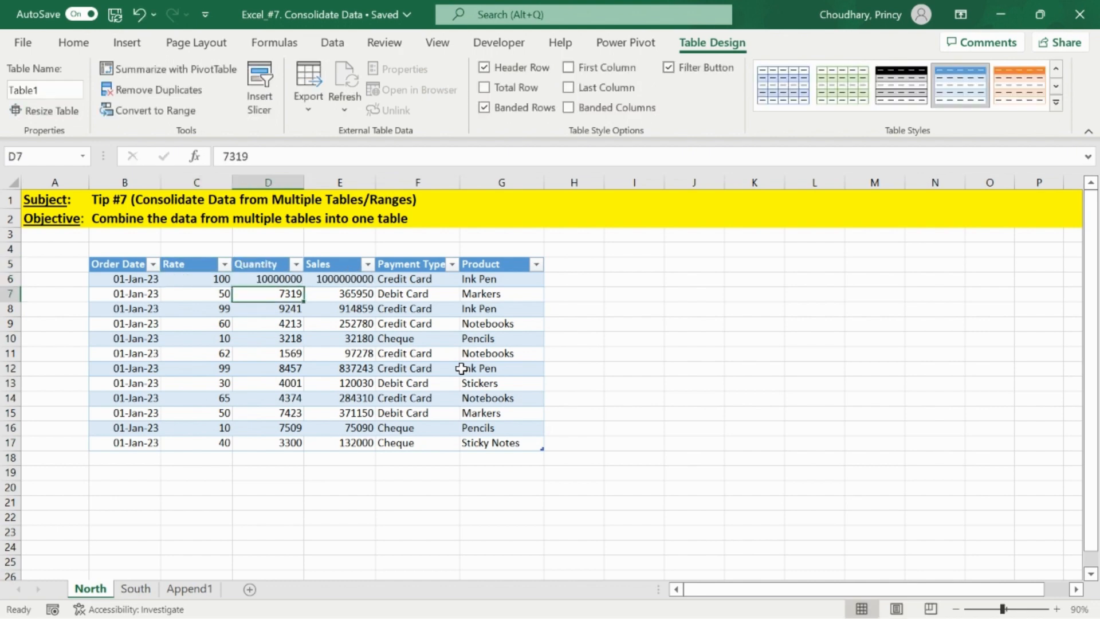
- Refresh the appended table on the Append1 sheet
key(Up)
key(ctrl+Page_Down)
key(ctrl+Page_Down)
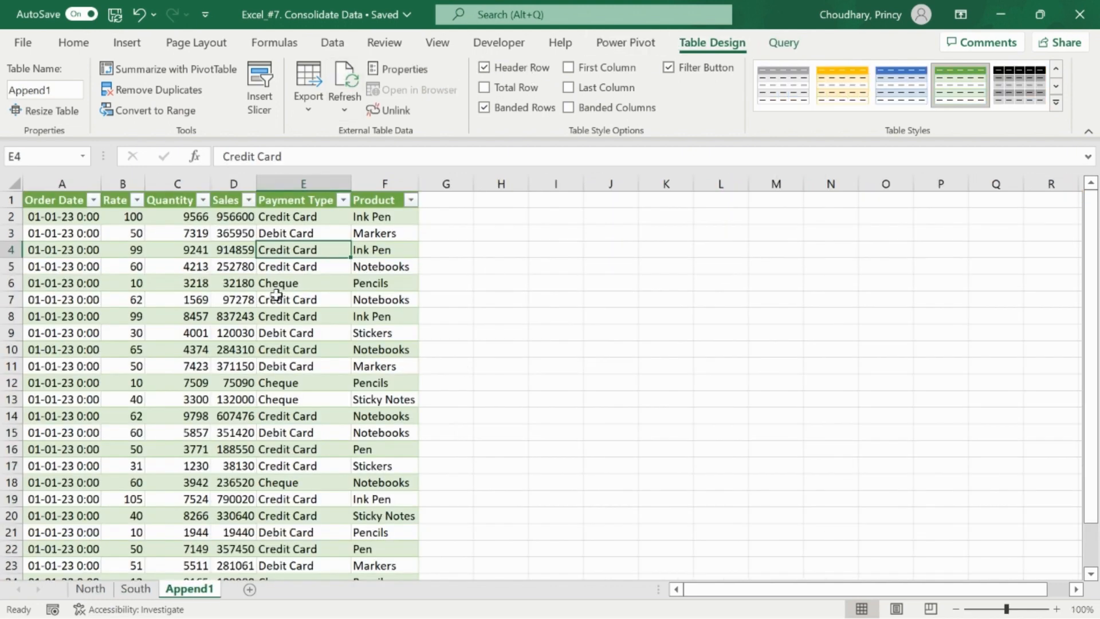
right_click(297, 255)
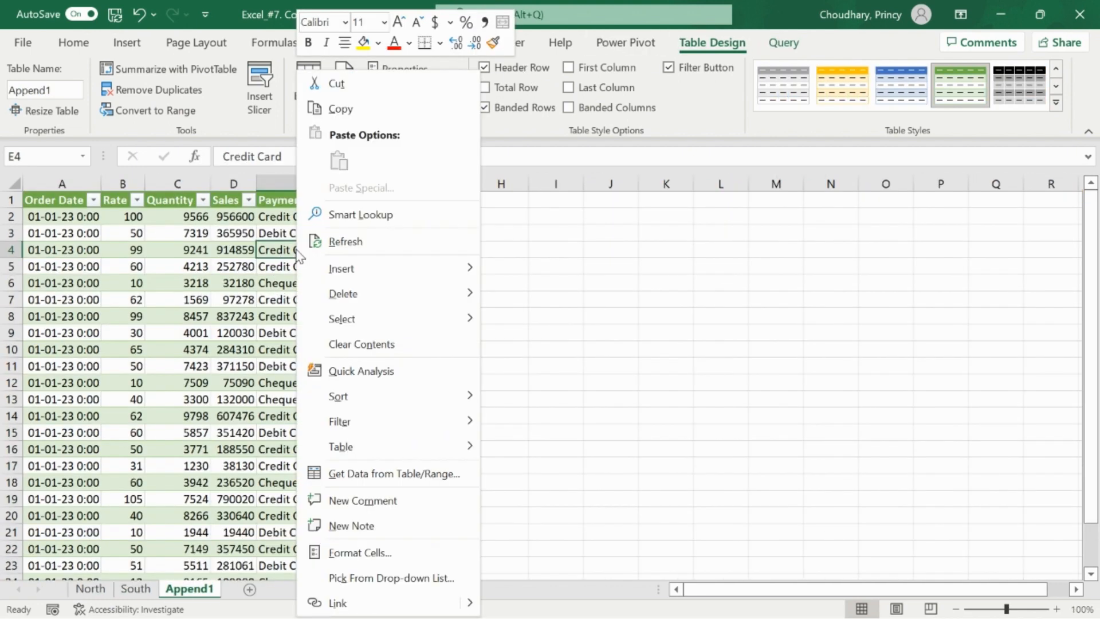
click(345, 241)
click(261, 218)
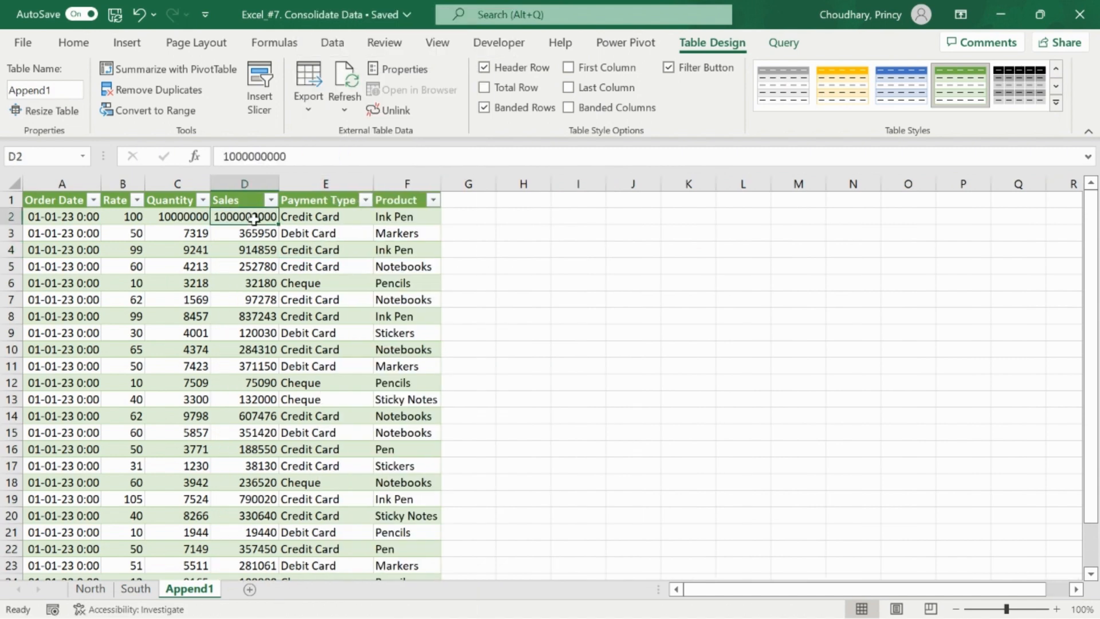
- Review the North, South and Append1 sheets for the updated figures
key(ctrl+Page_Up)
key(ctrl+Page_Up)
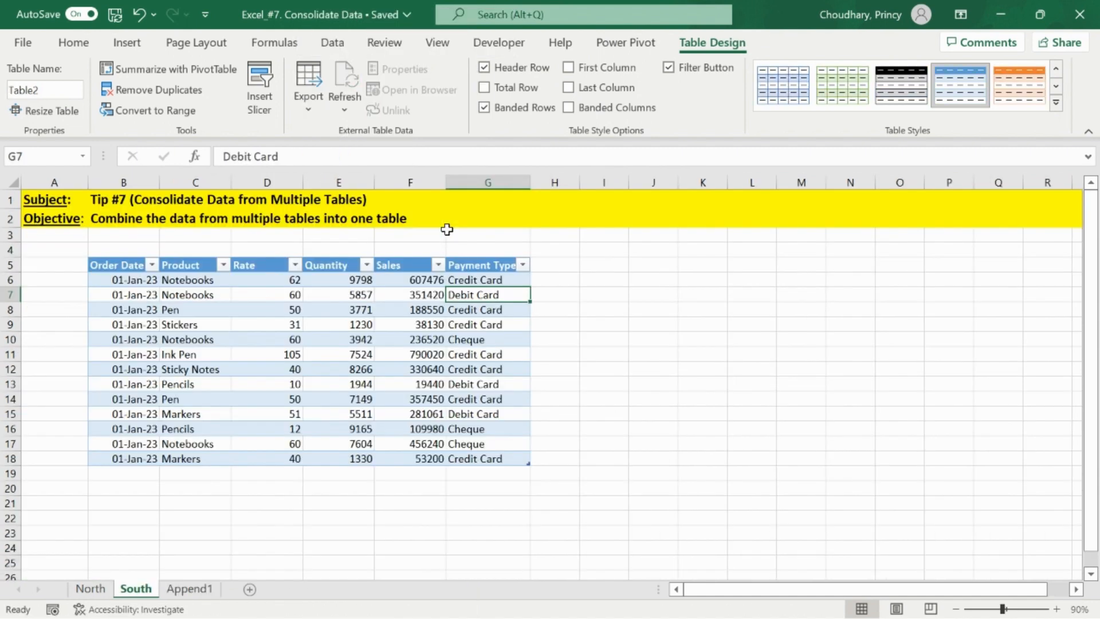
key(Up)
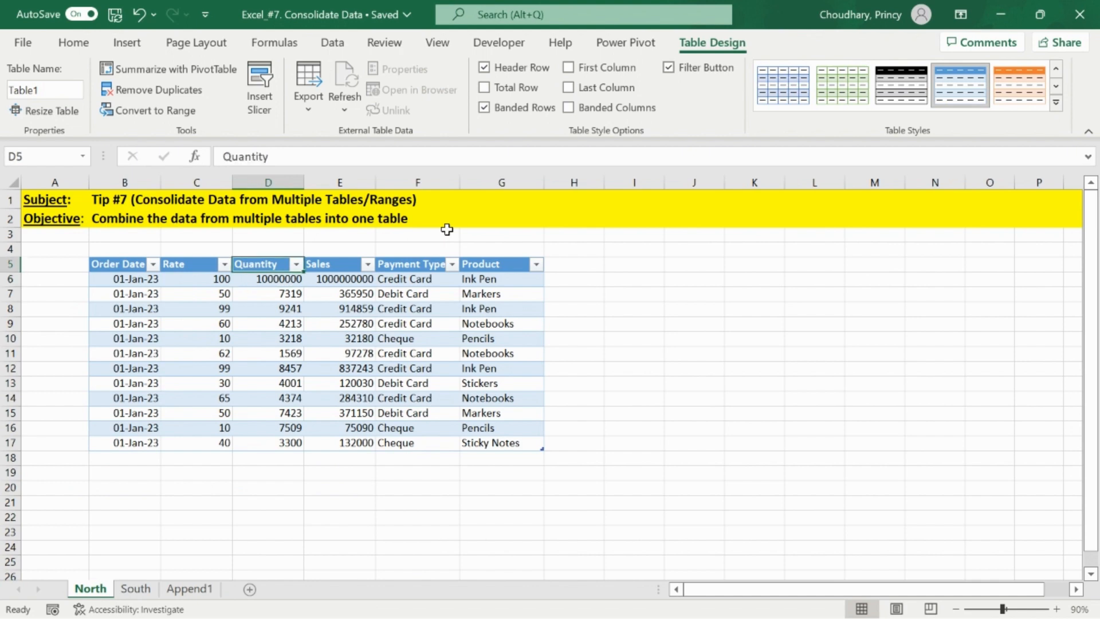
key(Right)
key(Right)
key(Right)
key(Right)
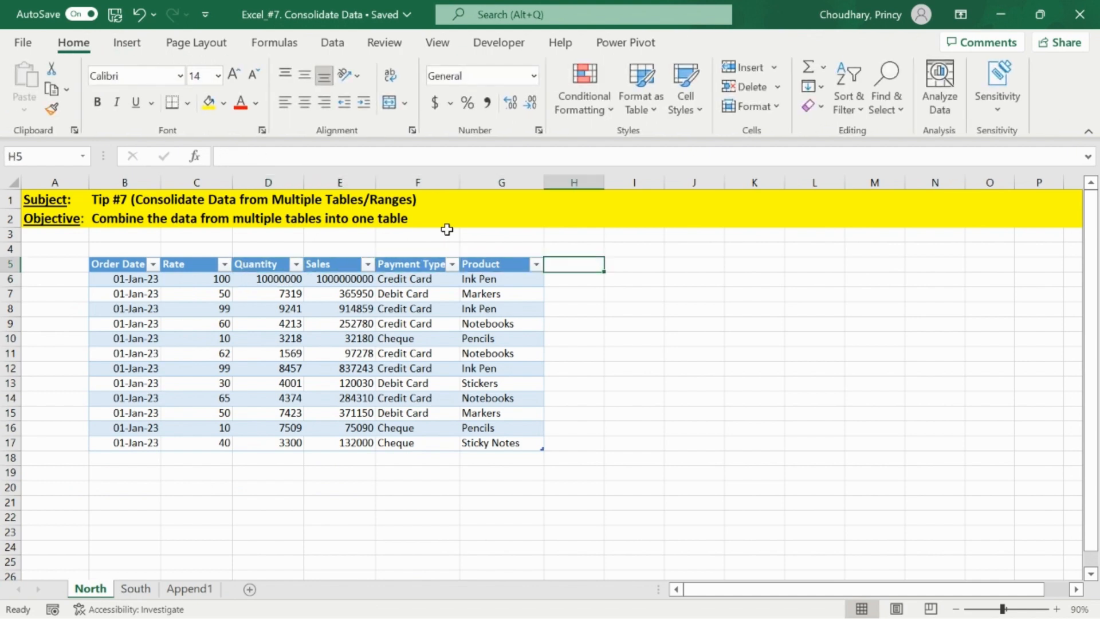
key(ctrl+Page_Down)
key(ctrl+Page_Down)
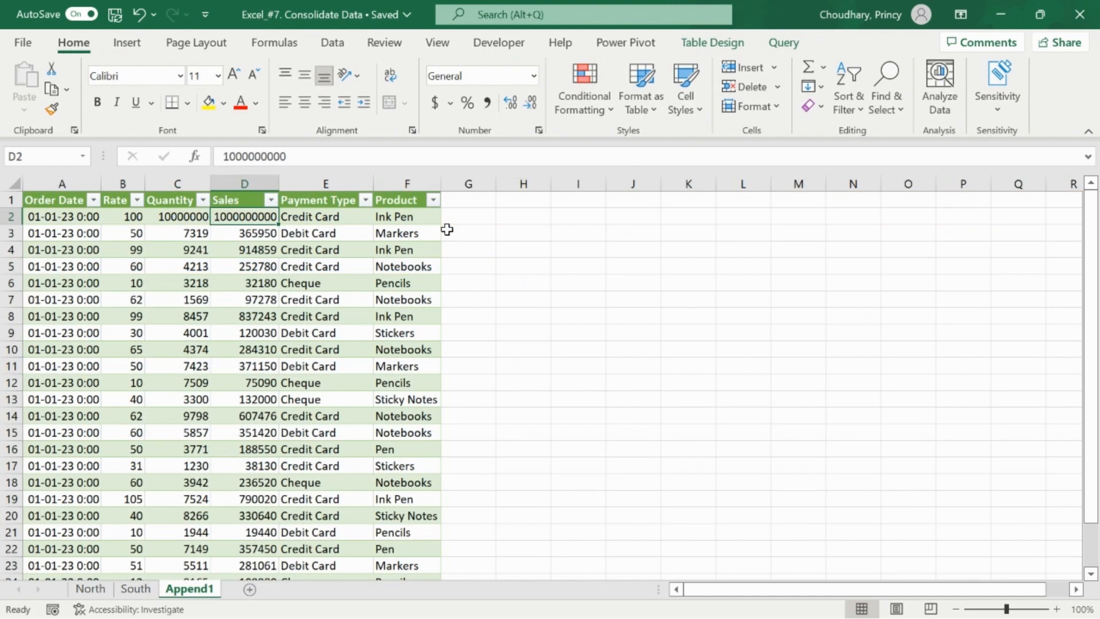
key(ctrl+Page_Up)
key(ctrl+Page_Up)
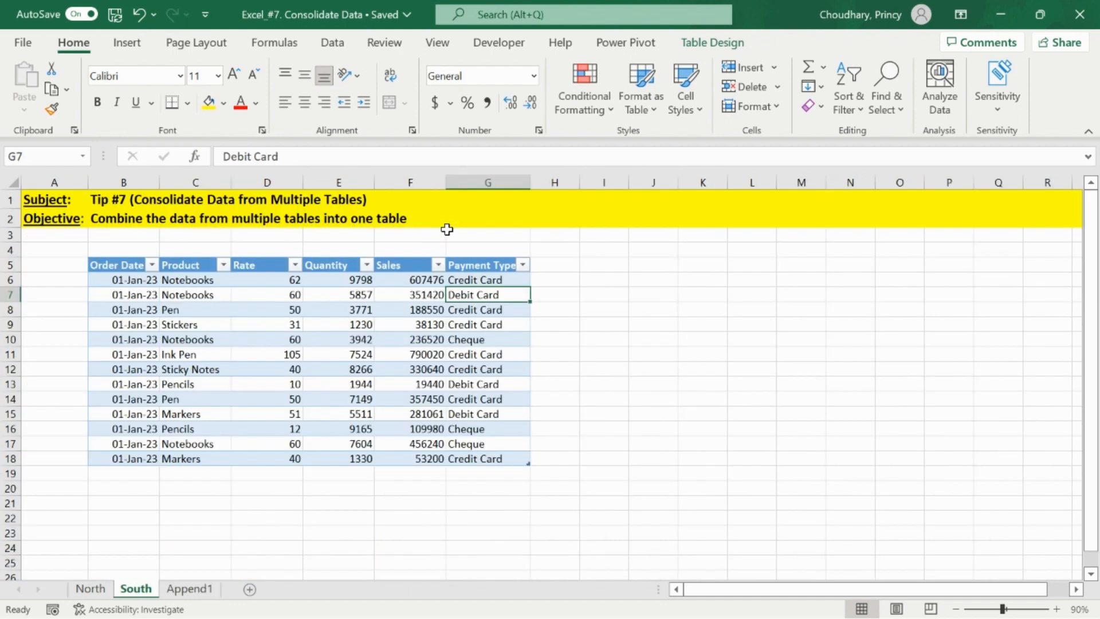
- Add a new column next to Product in the North table with the header Region
text(Region)
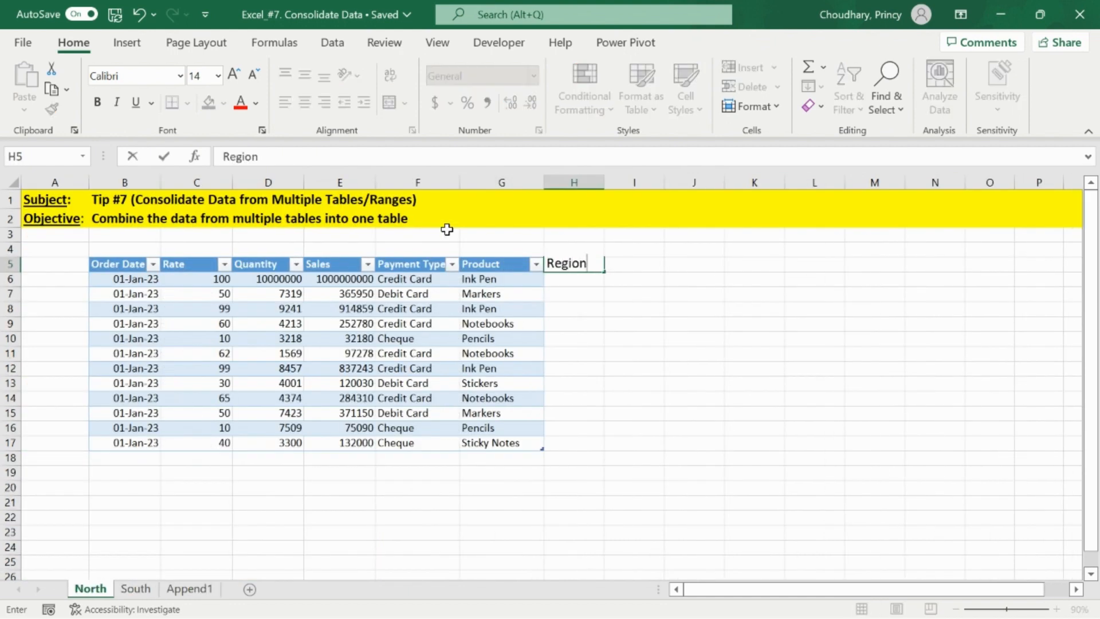
key(Escape)
key(Left)
key(ctrl+shift+Down)
key(ctrl+c)
key(Right)
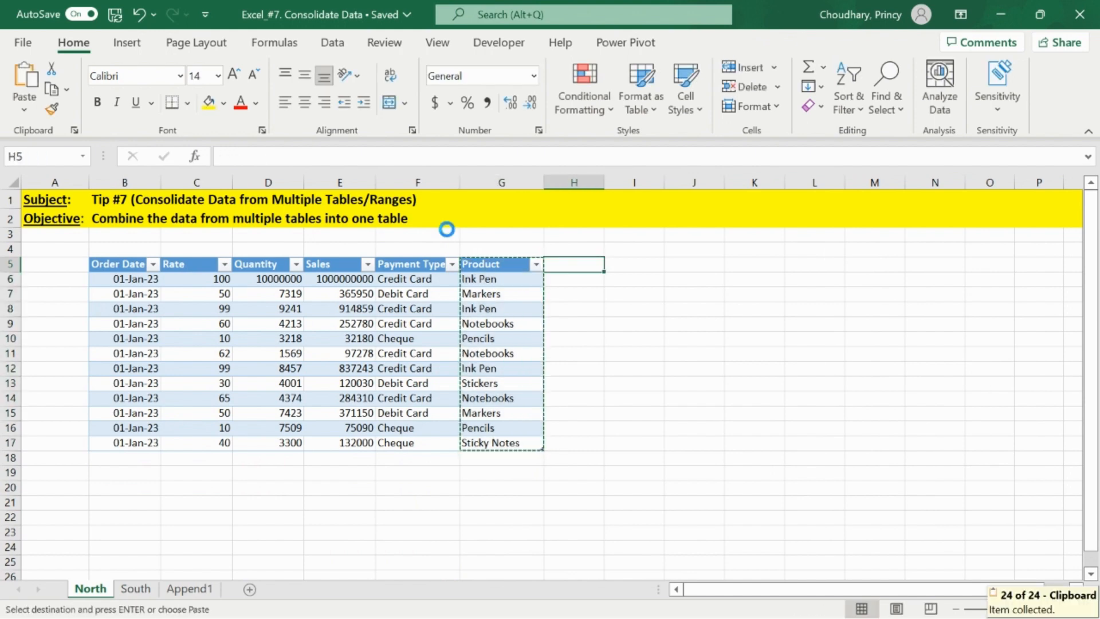
key(ctrl+v)
text(Region)
key(Return)
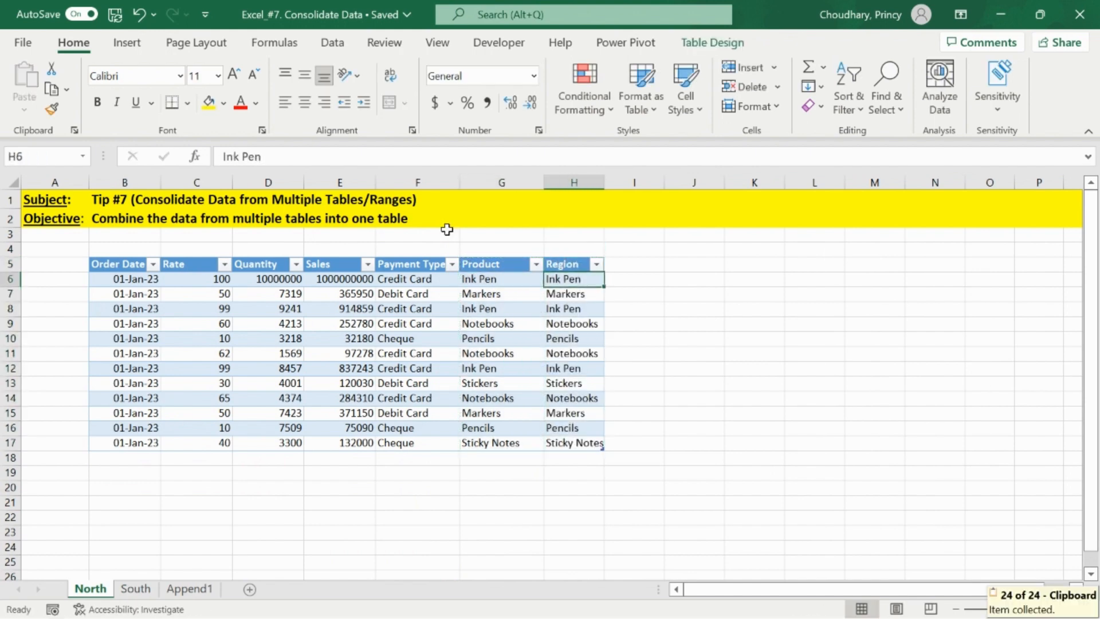
- Fill every Region cell in the North table with North
key(ctrl+shift+Down)
text(North)
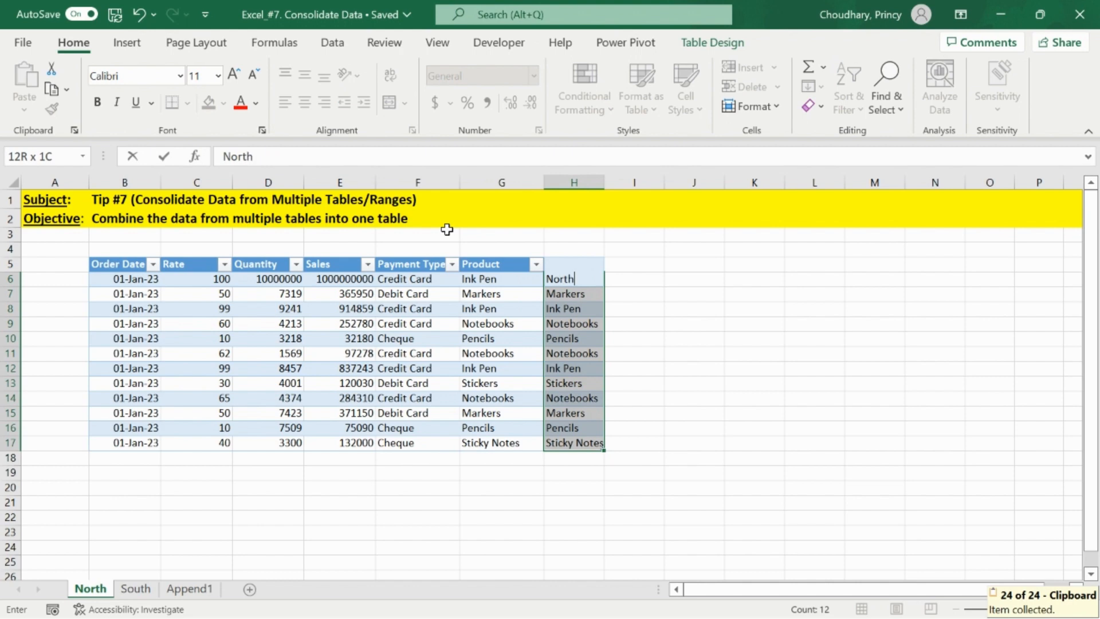
key(ctrl+Return)
key(Up)
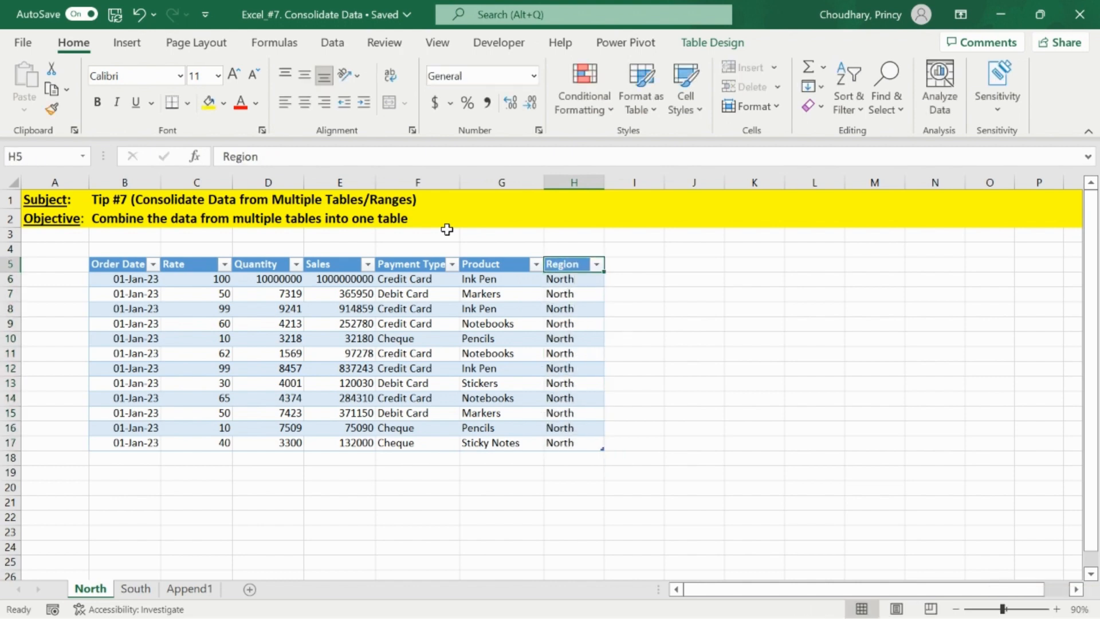
- Add a Region column next to Payment Type in the South table by copying the Payment Type column and renaming the header Region
key(ctrl+Page_Down)
key(ctrl+Up)
key(ctrl+shift+Down)
key(ctrl+c)
key(Right)
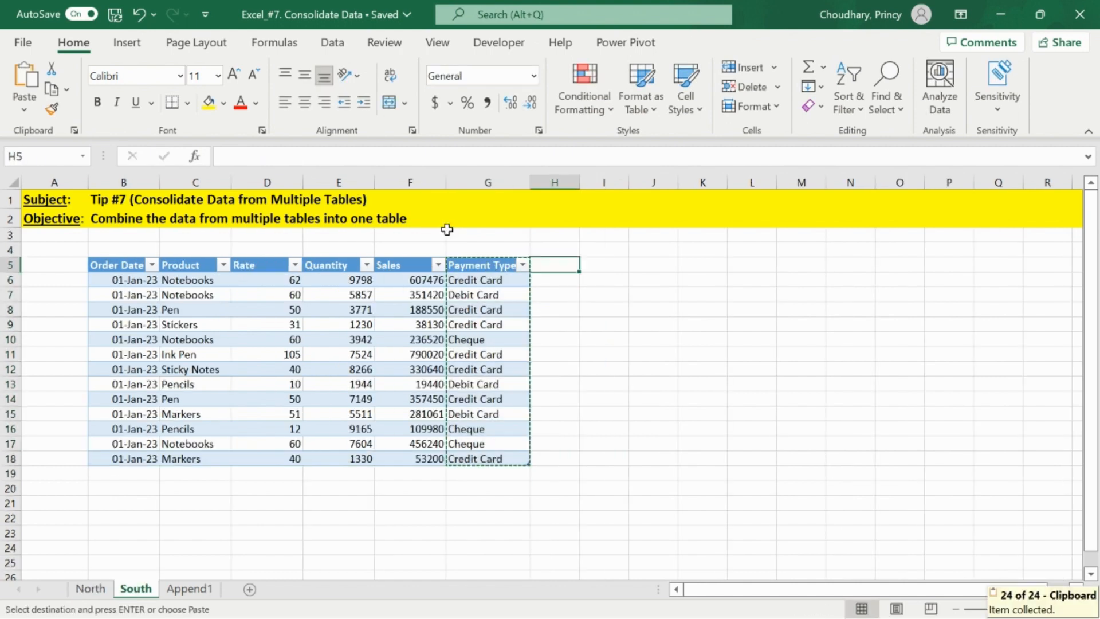
key(ctrl+v)
text(Region)
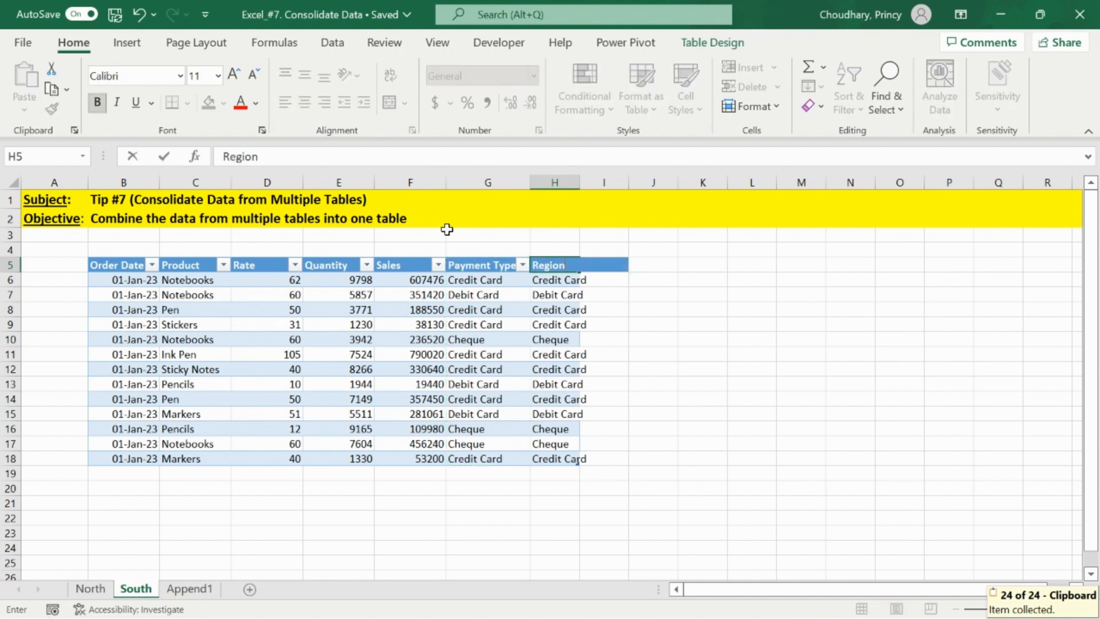
key(Return)
- Fill every Region cell in the South table with South
key(ctrl+shift+Down)
text(Sout)
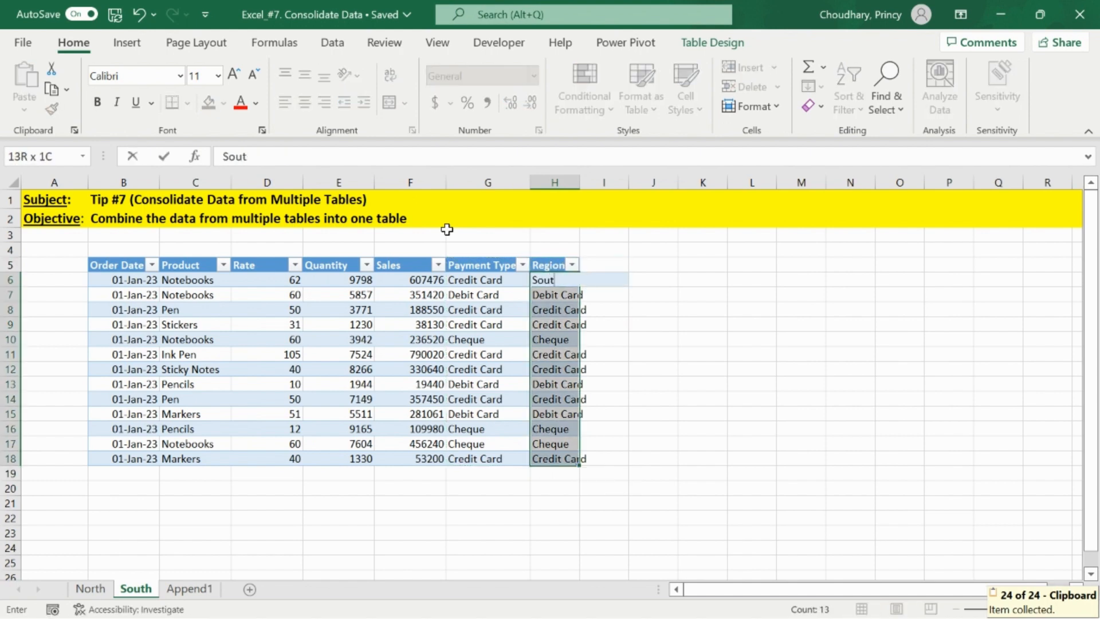
text(h)
key(ctrl+Return)
- Refresh the appended table on the Append1 sheet
key(ctrl+Page_Down)
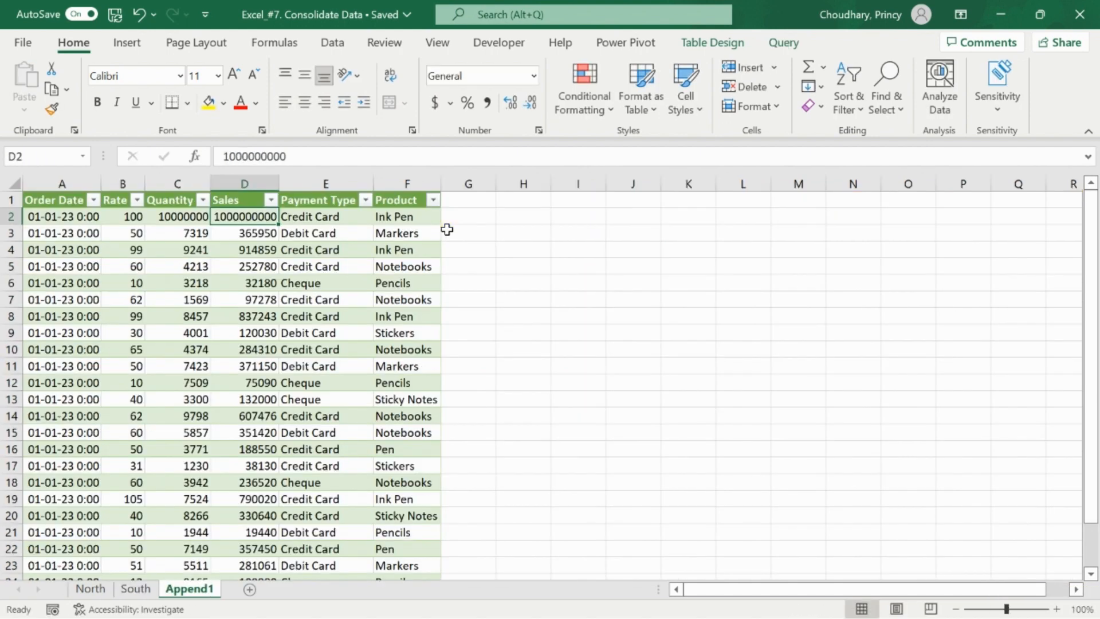
right_click(262, 218)
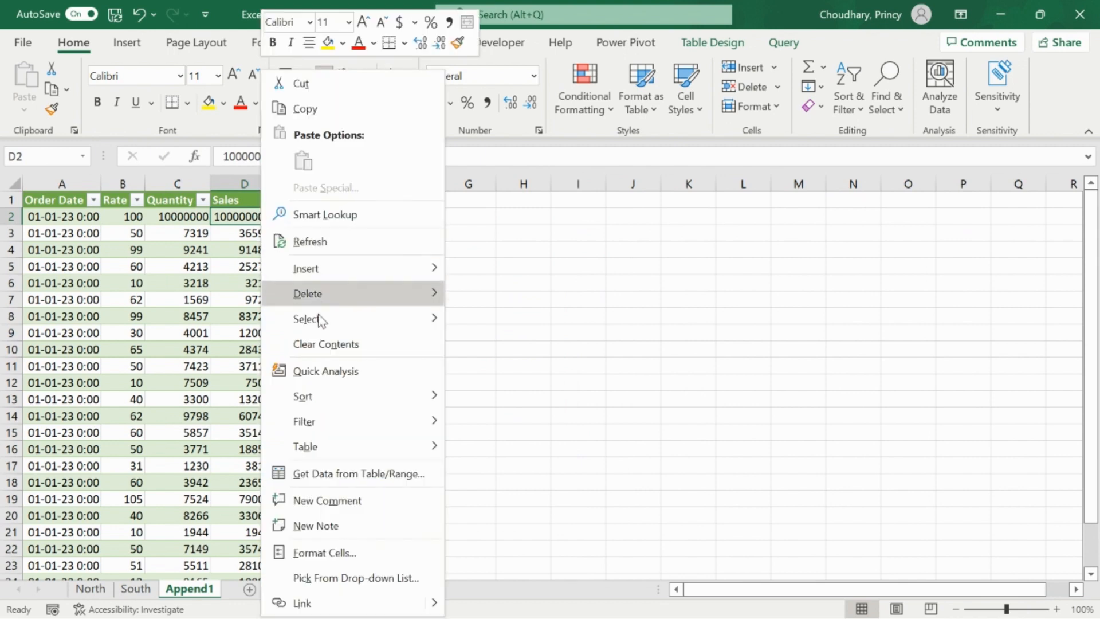
click(339, 242)
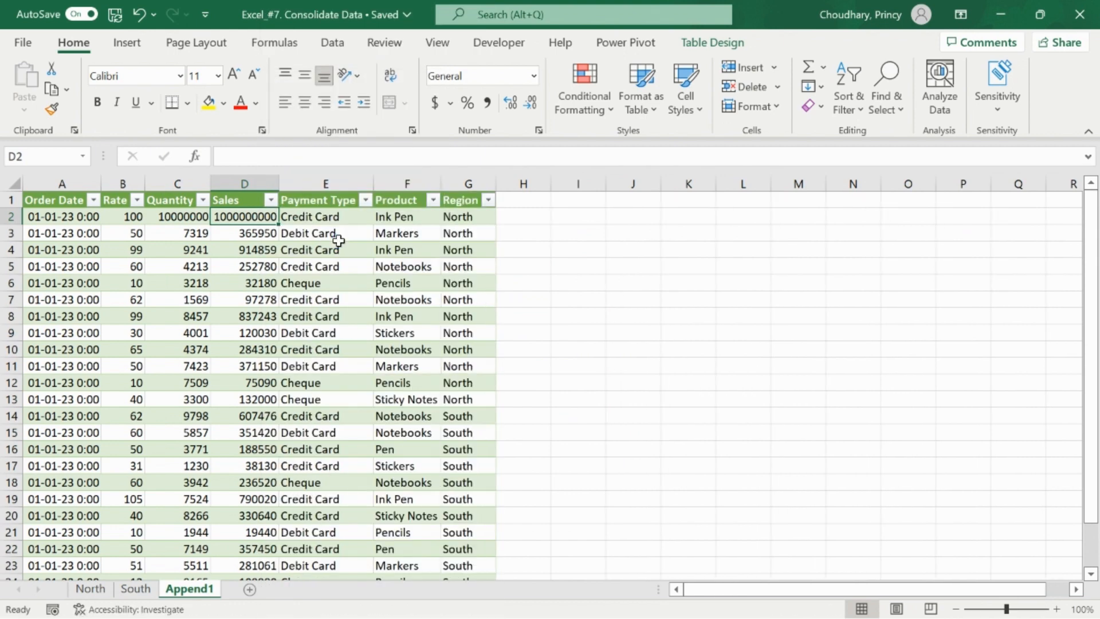